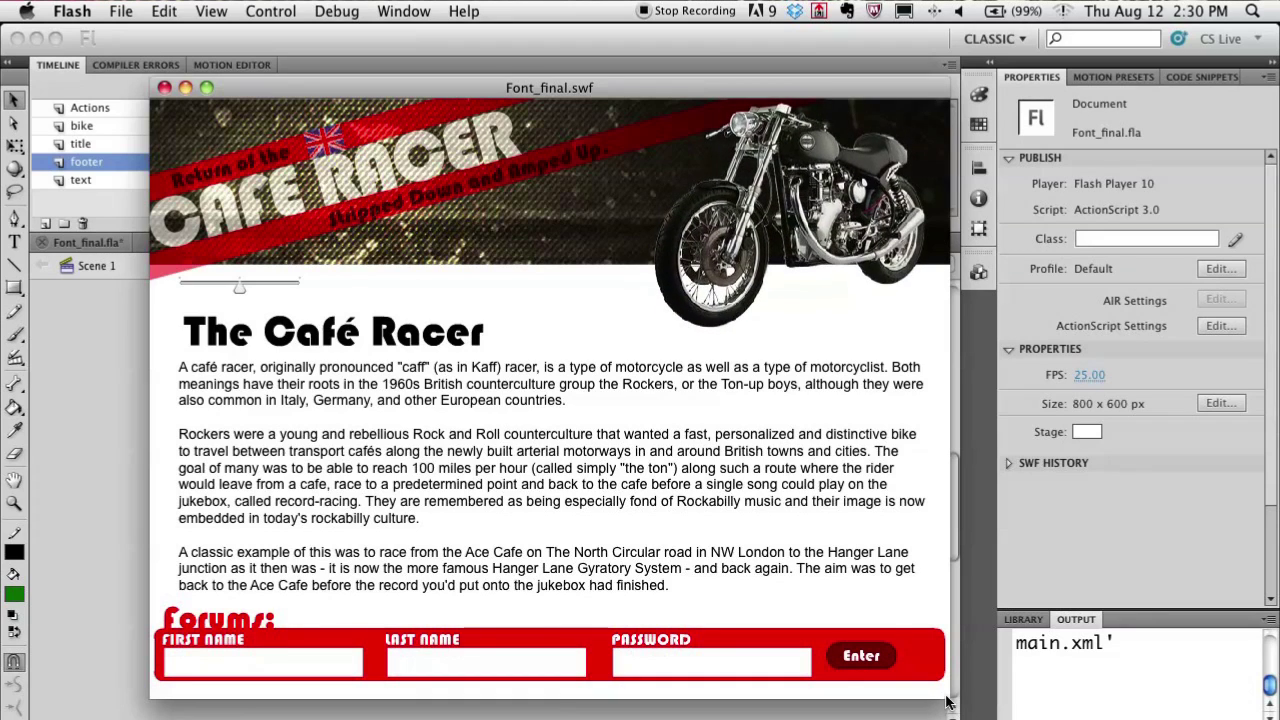
Check text reflow in the test movie by resizing the window and article text, then close it
left_click_drag(674, 89, 636, 76)
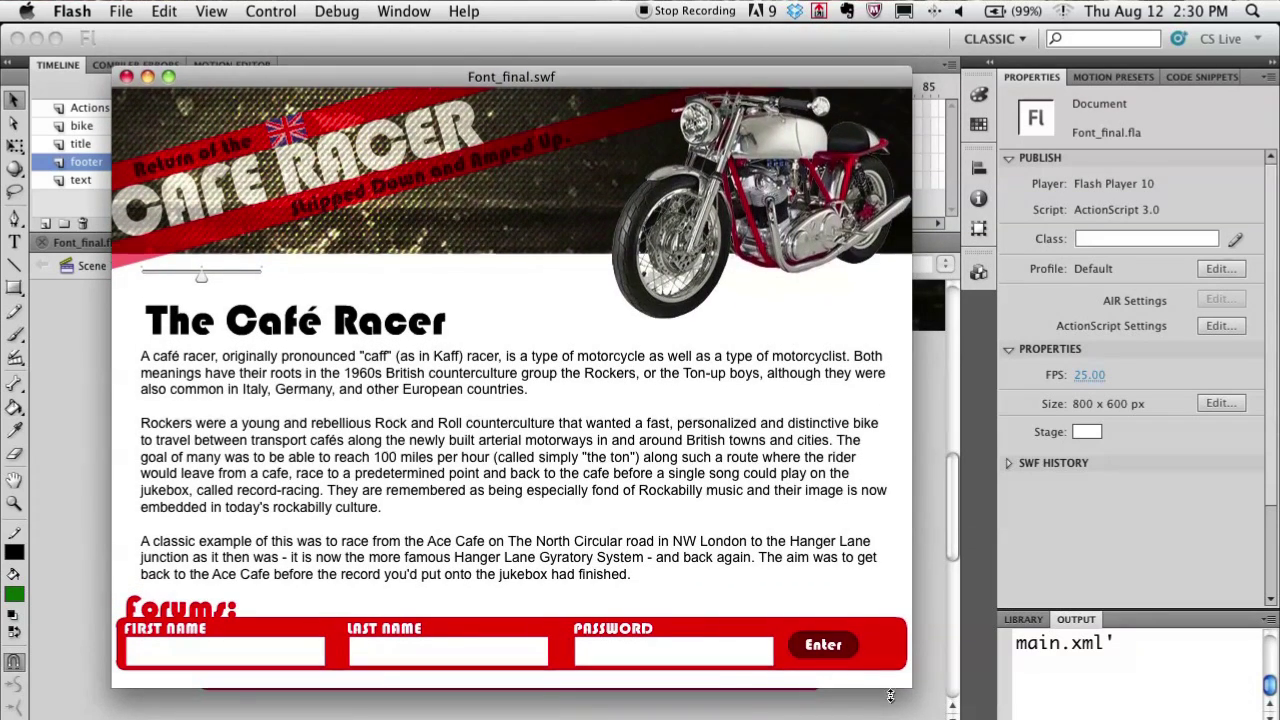
left_click_drag(912, 688, 953, 687)
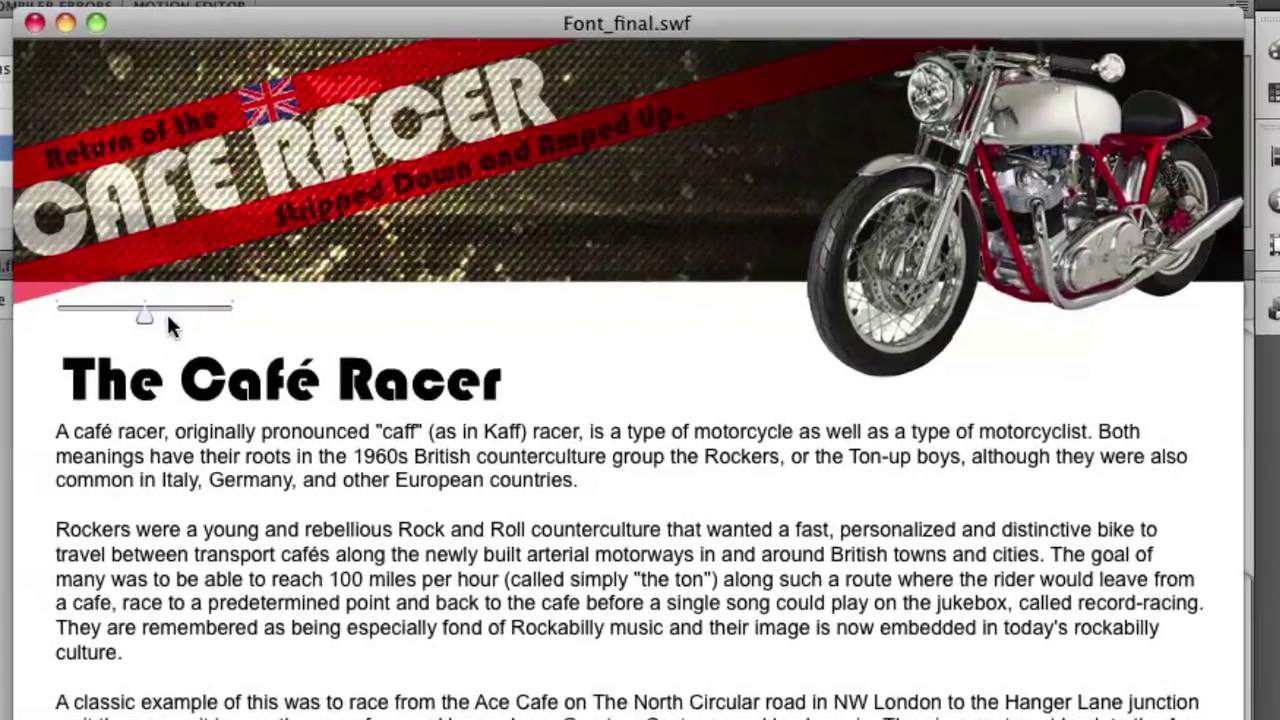
left_click_drag(167, 320, 74, 320)
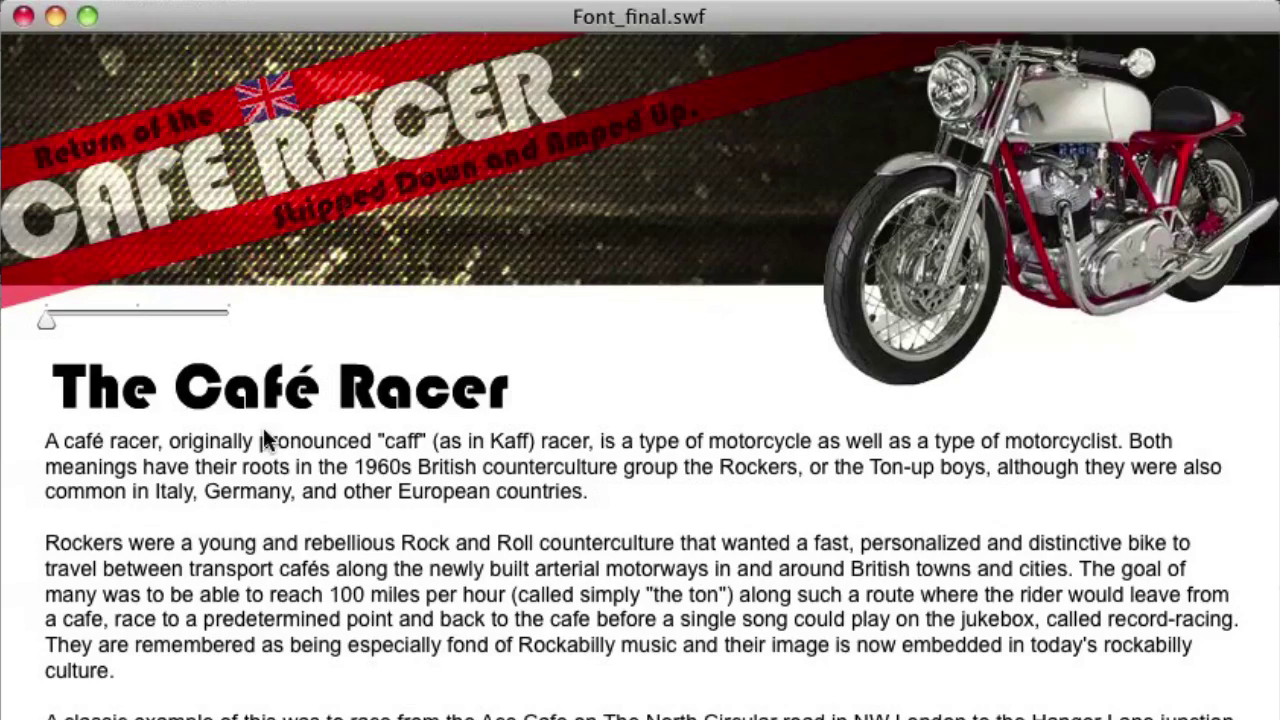
left_click(23, 15)
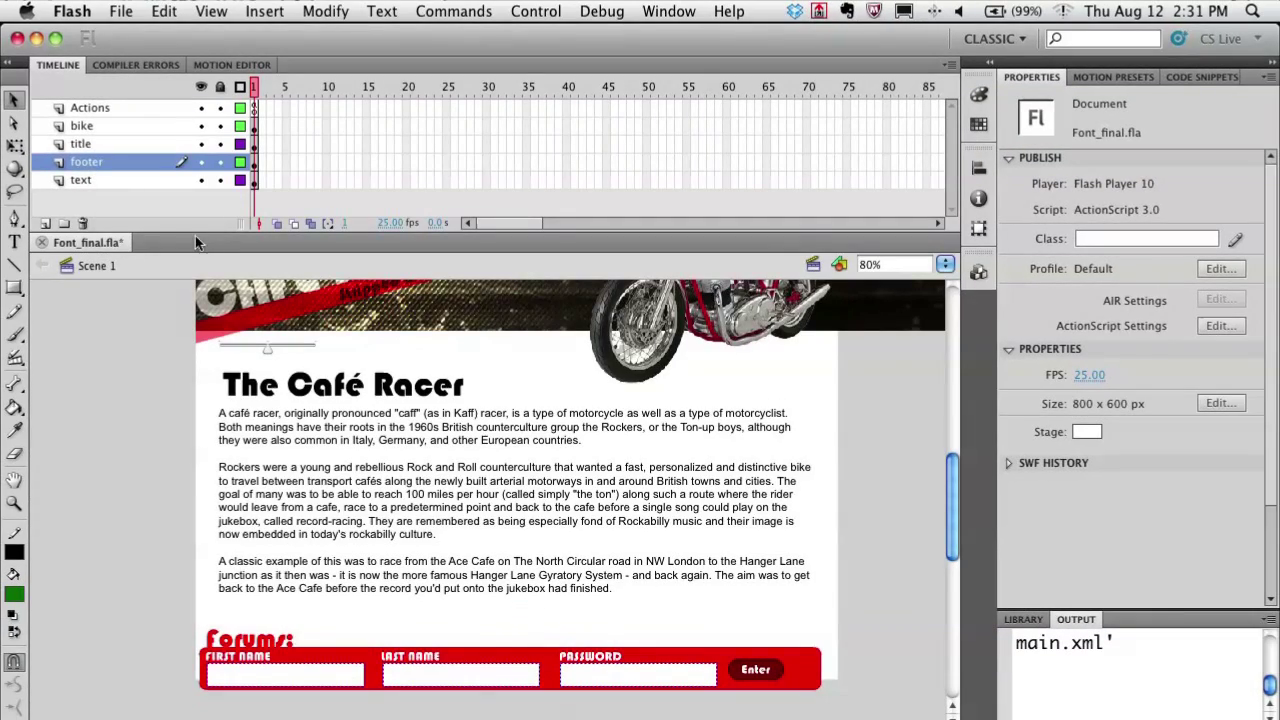
Zoom in on the Café Racer heading and first paragraph, then select the heading
left_click(15, 502)
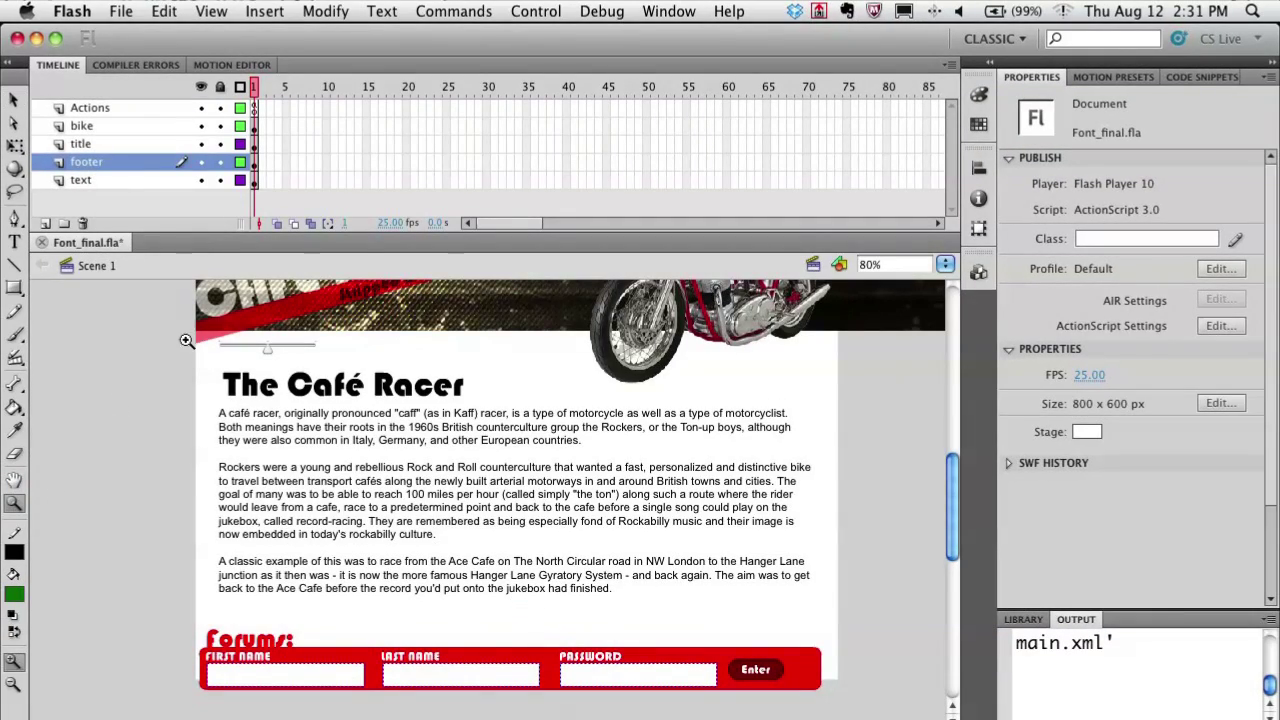
left_click_drag(186, 340, 527, 473)
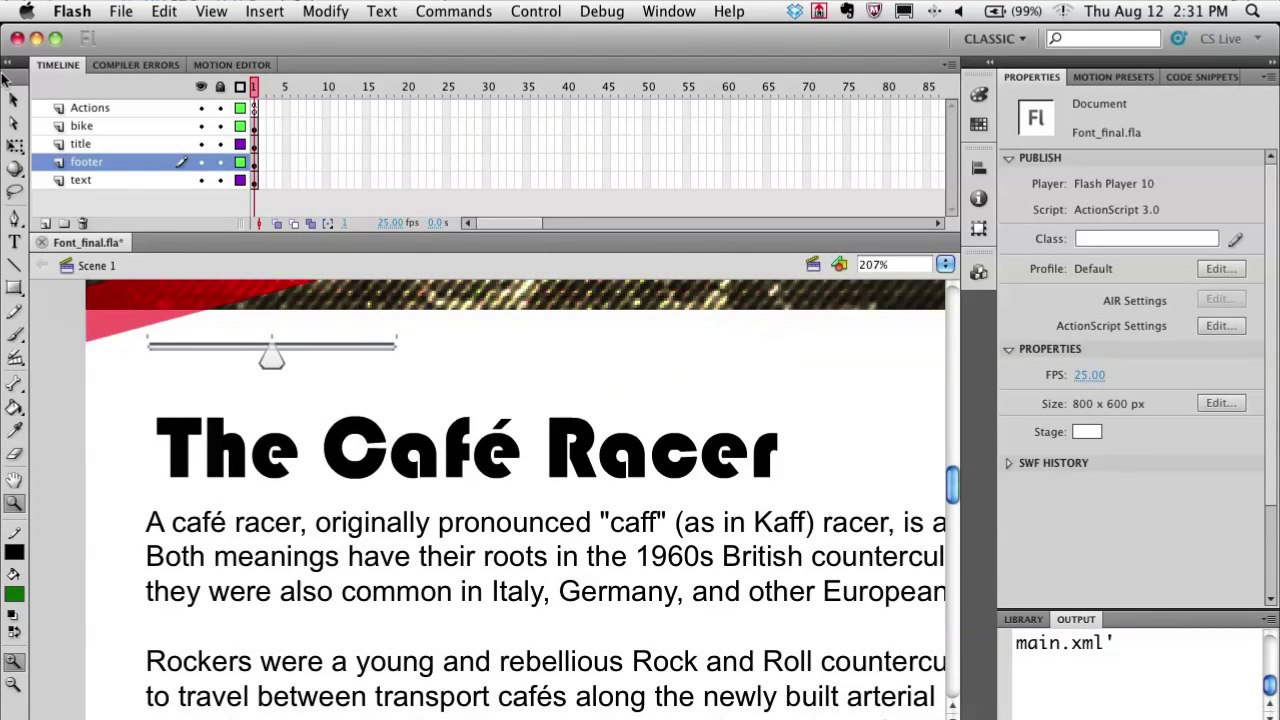
left_click(13, 101)
left_click(340, 455)
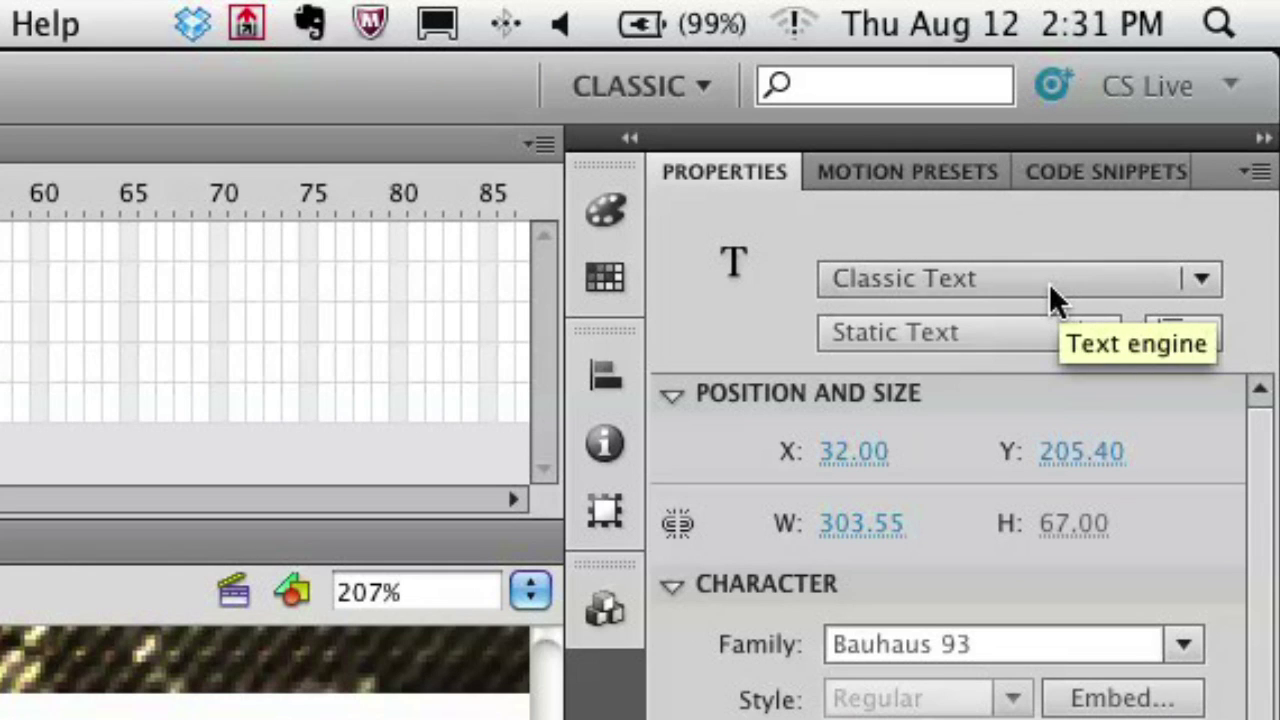
Confirm the heading is Classic text in Bauhaus 93 with Animation anti-aliasing
left_click(941, 258)
left_click(708, 386)
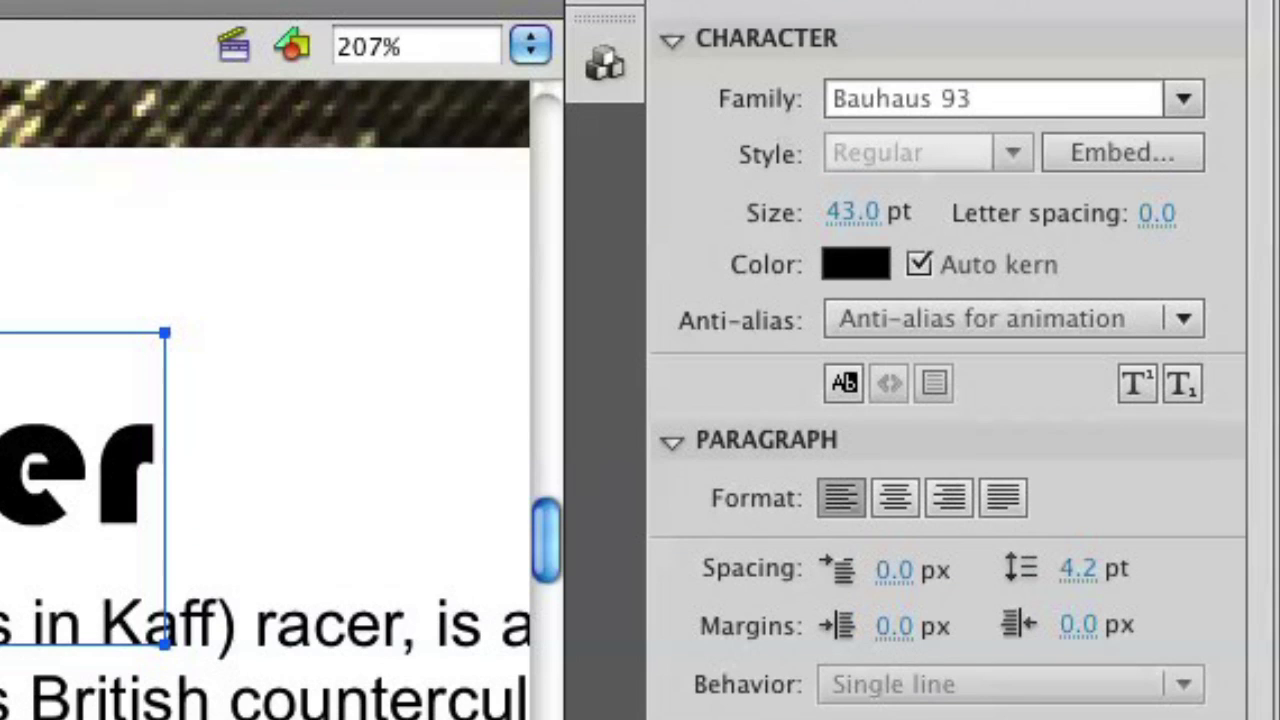
left_click(1000, 98)
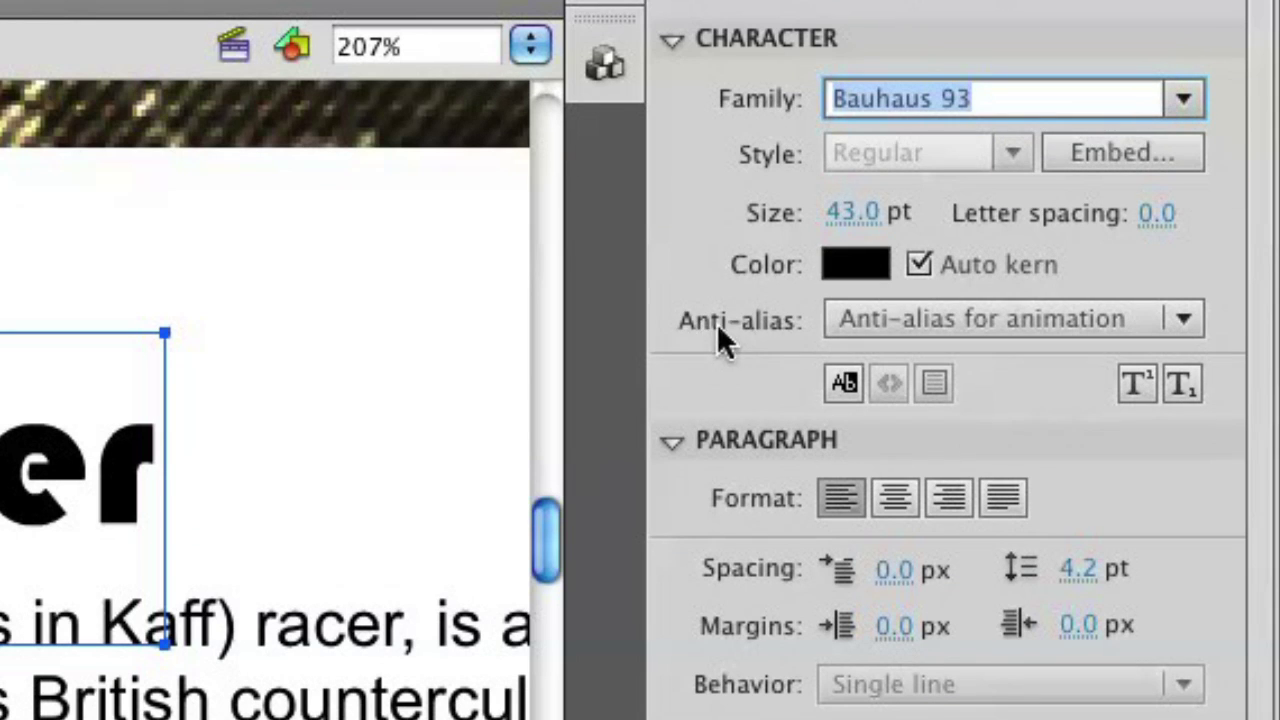
left_click(1185, 320)
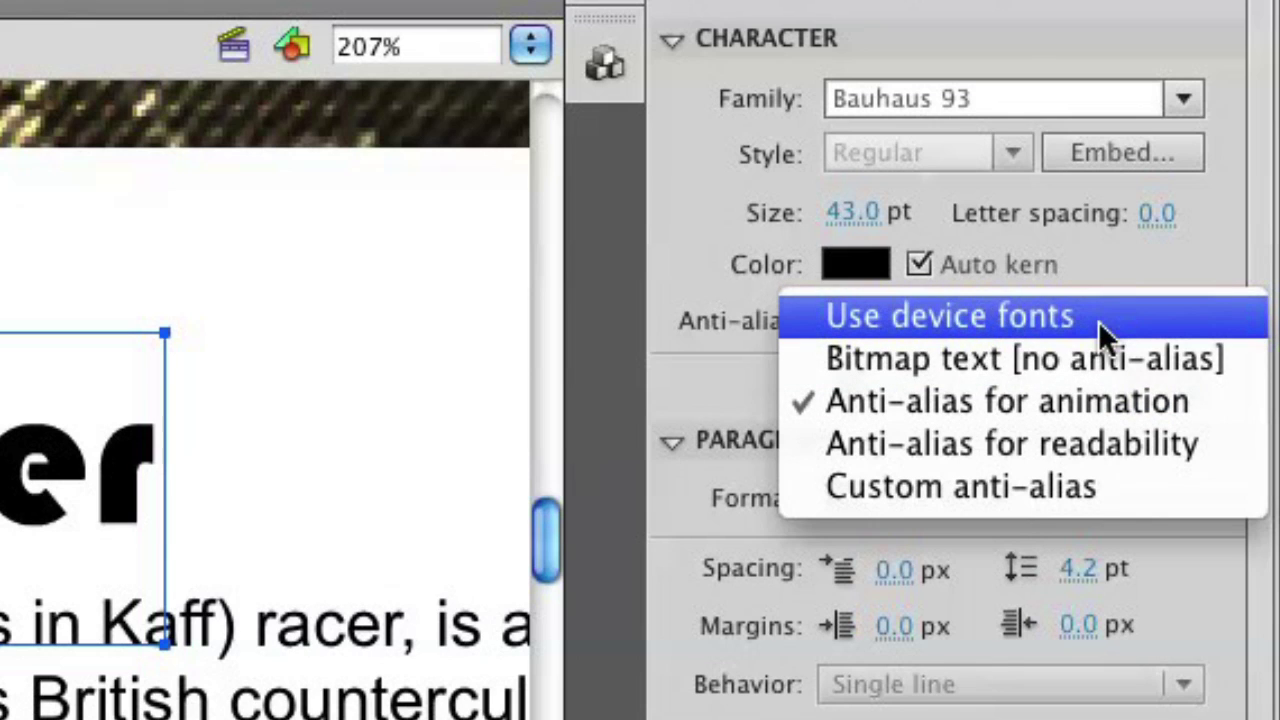
left_click(1056, 408)
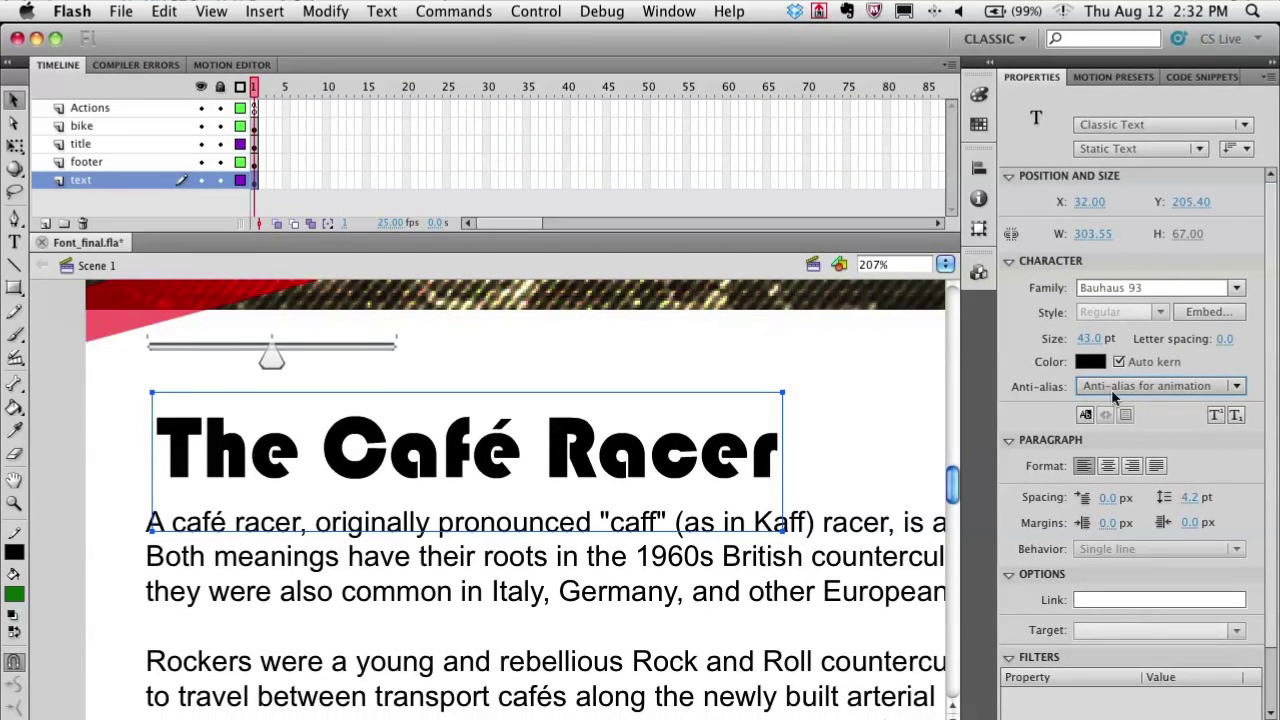
Scroll to the form, edit the footer symbol in place and select the First Name field
left_click_drag(955, 490, 950, 560)
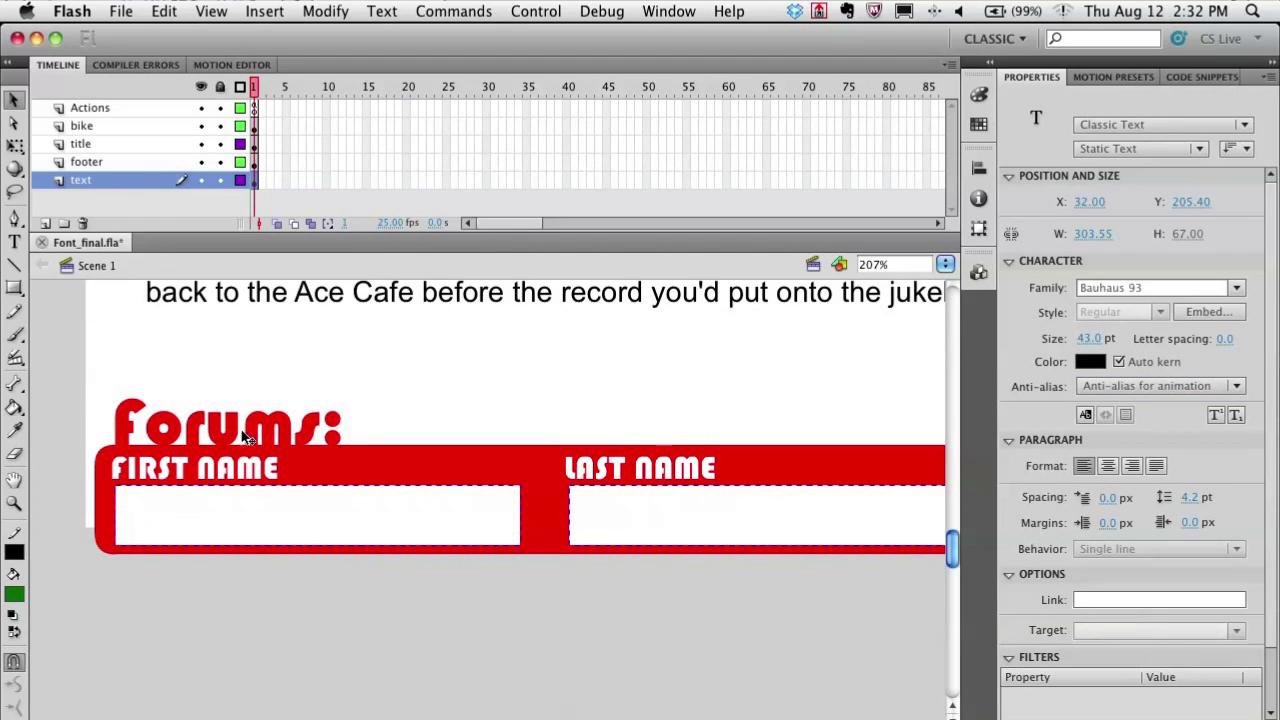
double_click(308, 464)
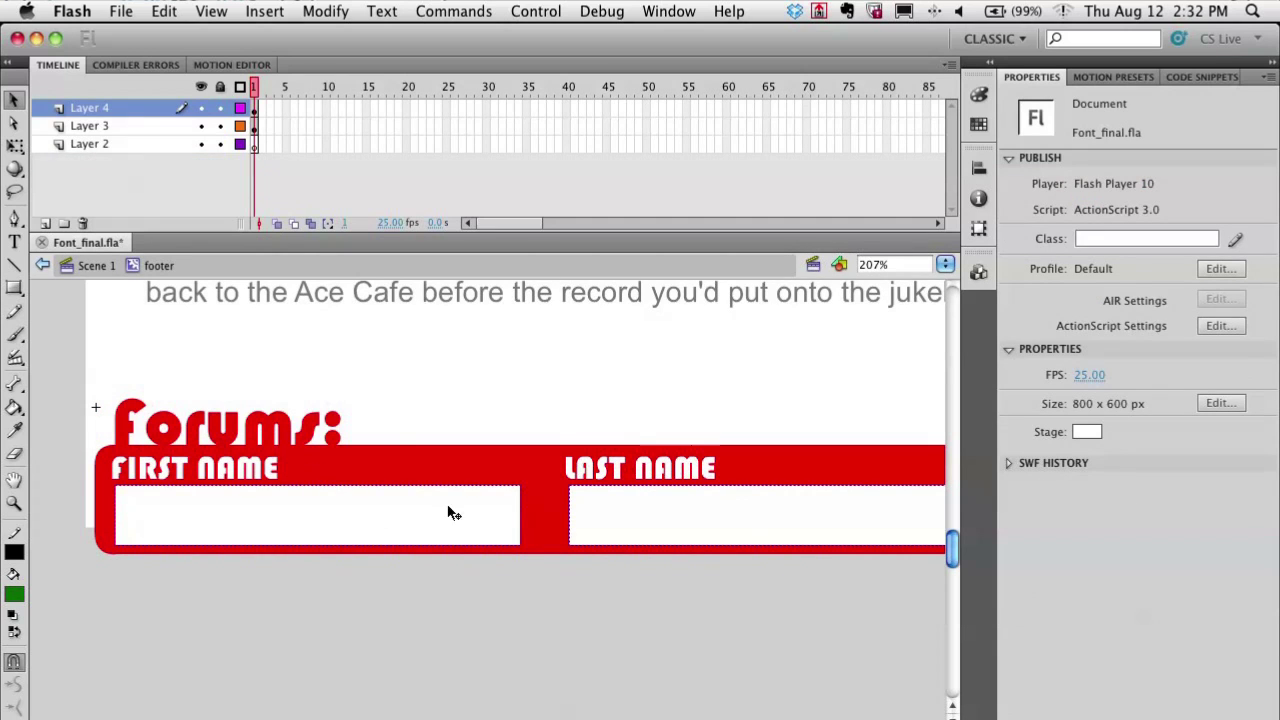
left_click(366, 518)
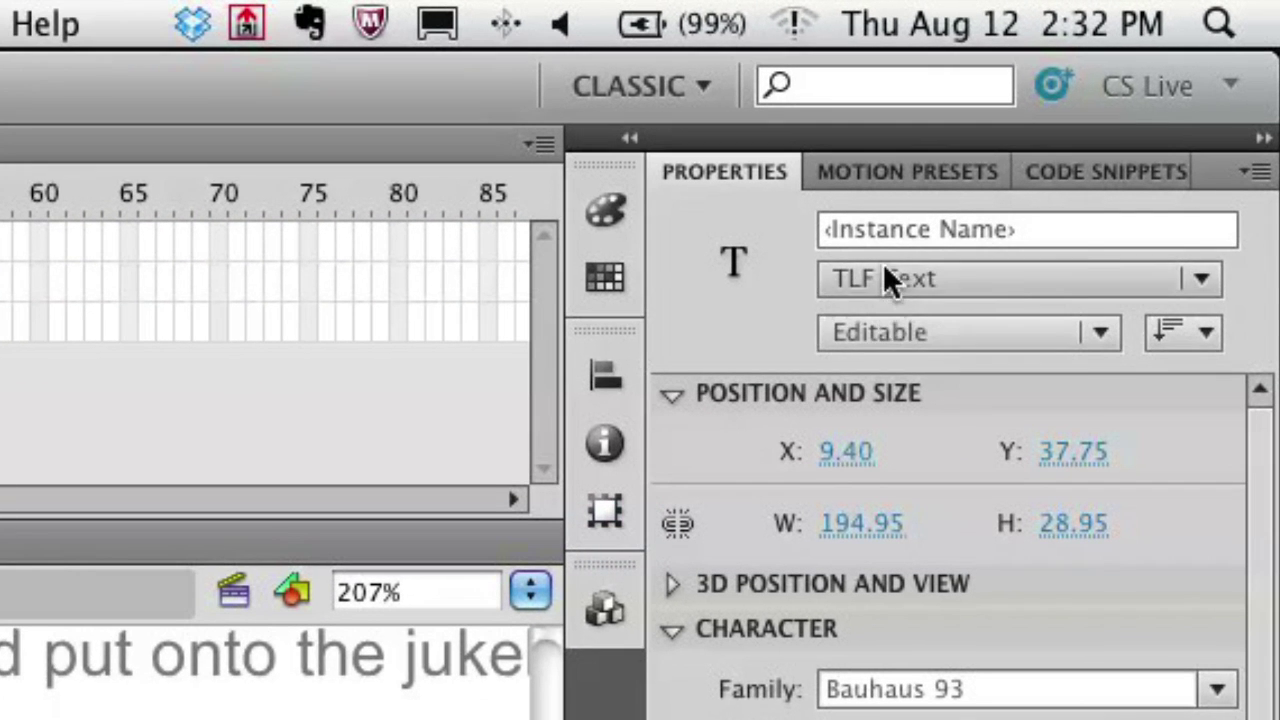
Confirm First Name is editable TLF text in Bauhaus 93, and review its anti-alias options
left_click(1104, 124)
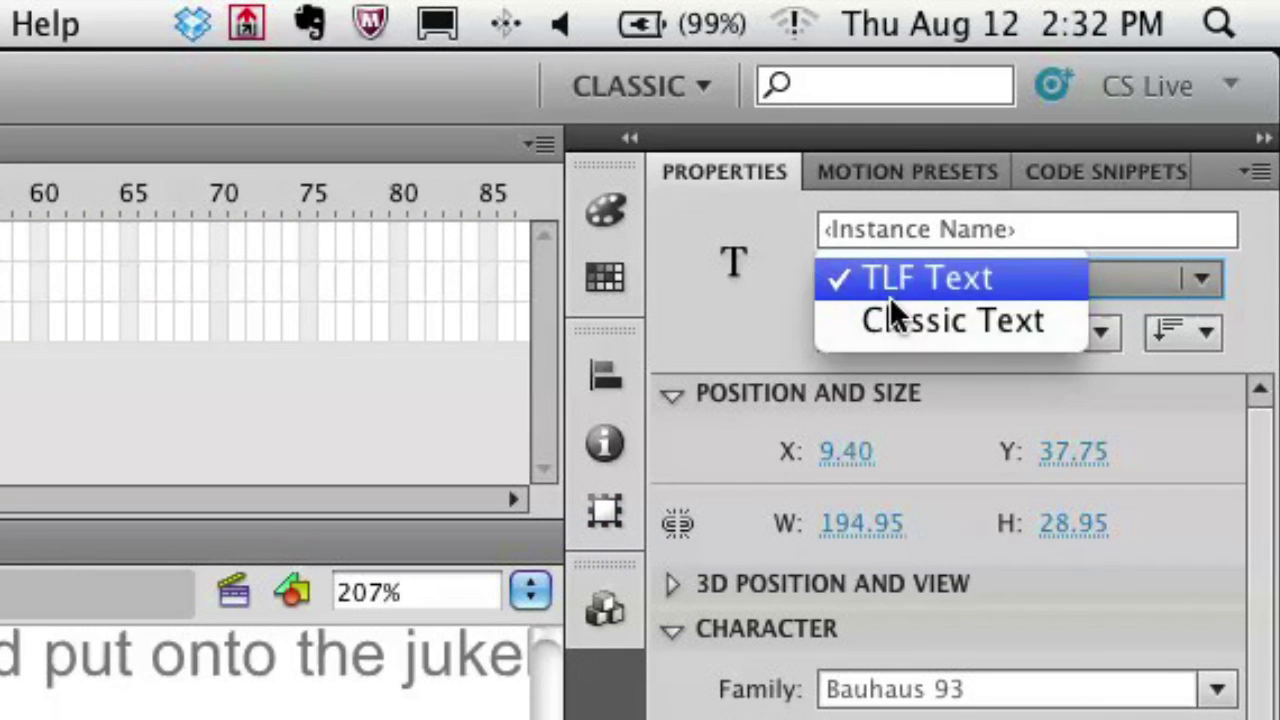
left_click(1053, 282)
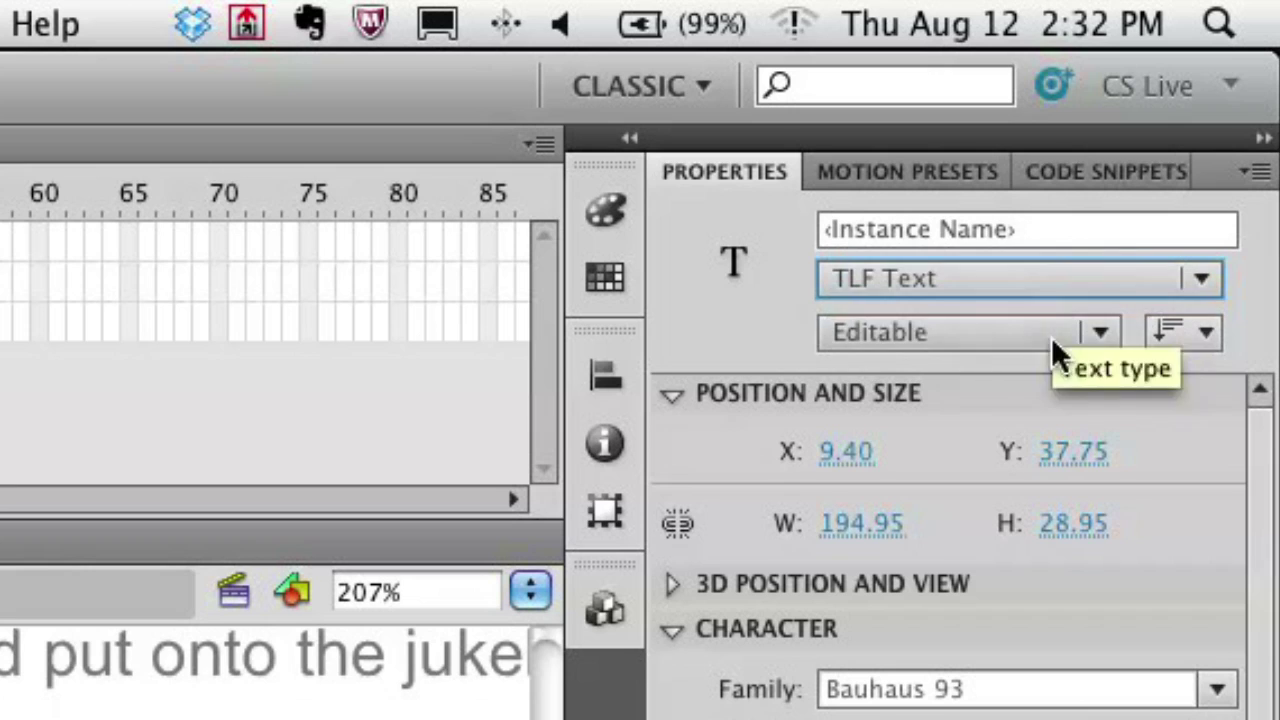
left_click(1008, 334)
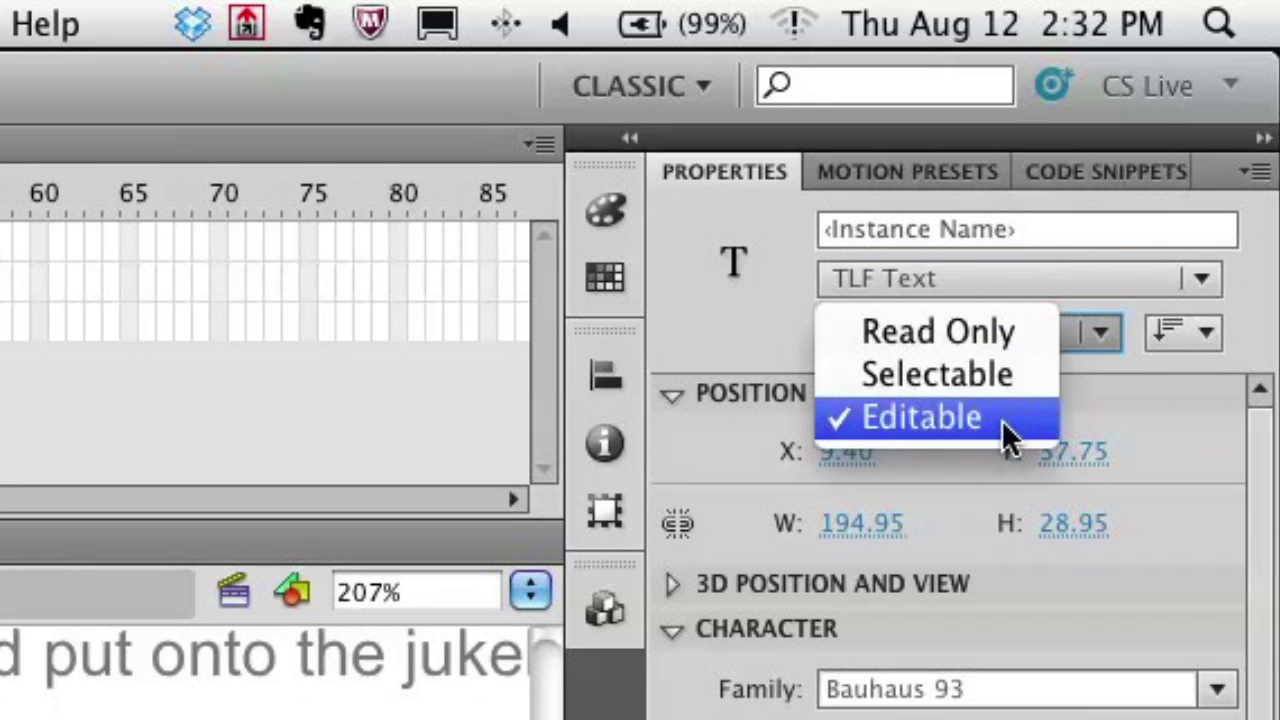
left_click(1002, 420)
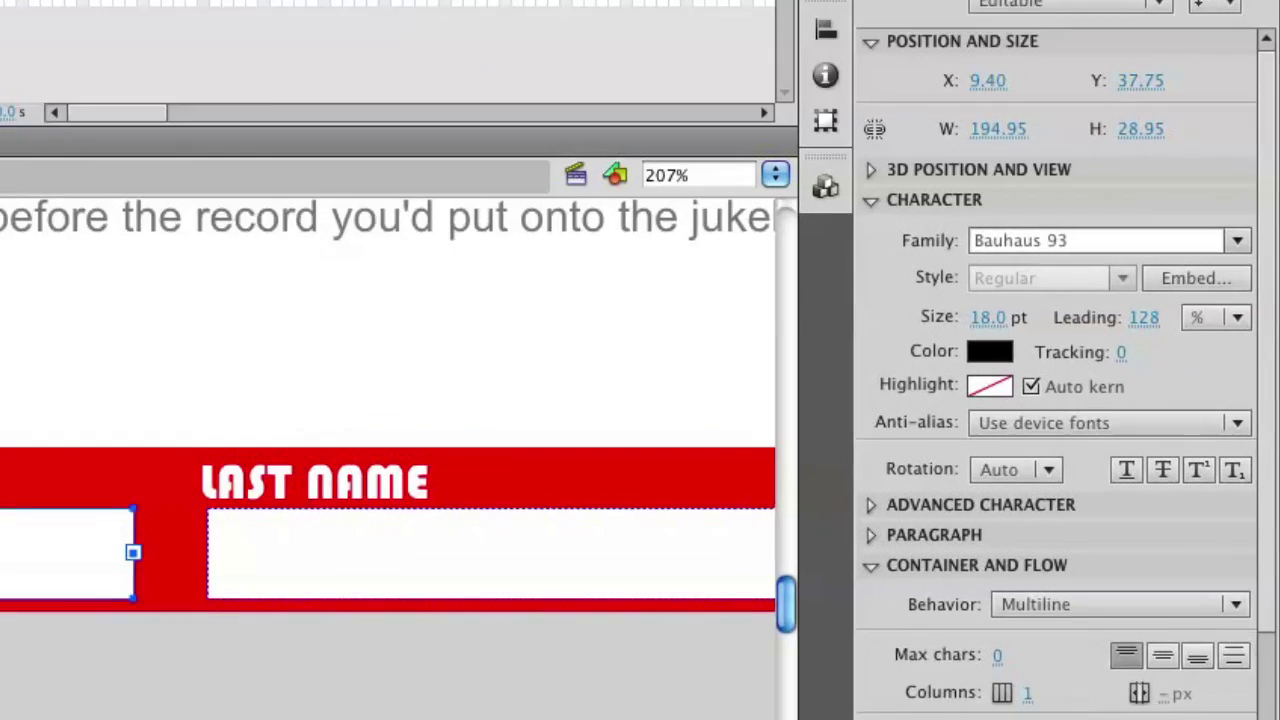
left_click(1040, 308)
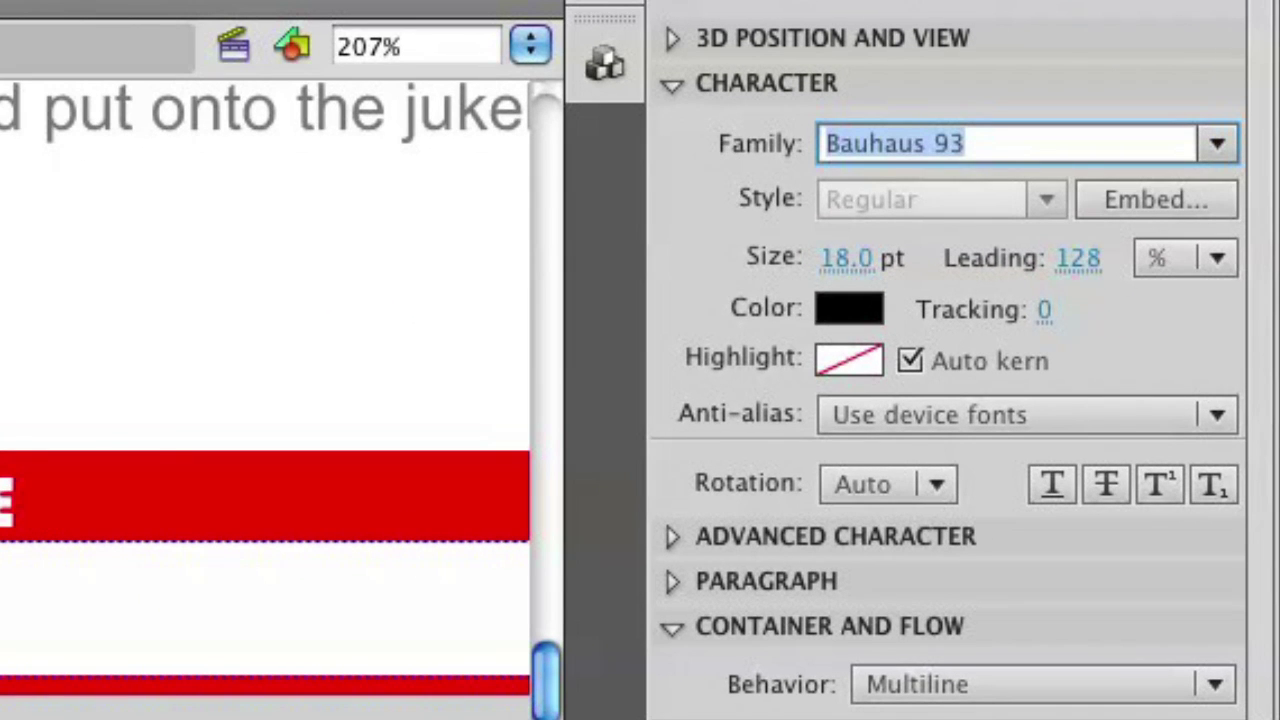
left_click(1046, 412)
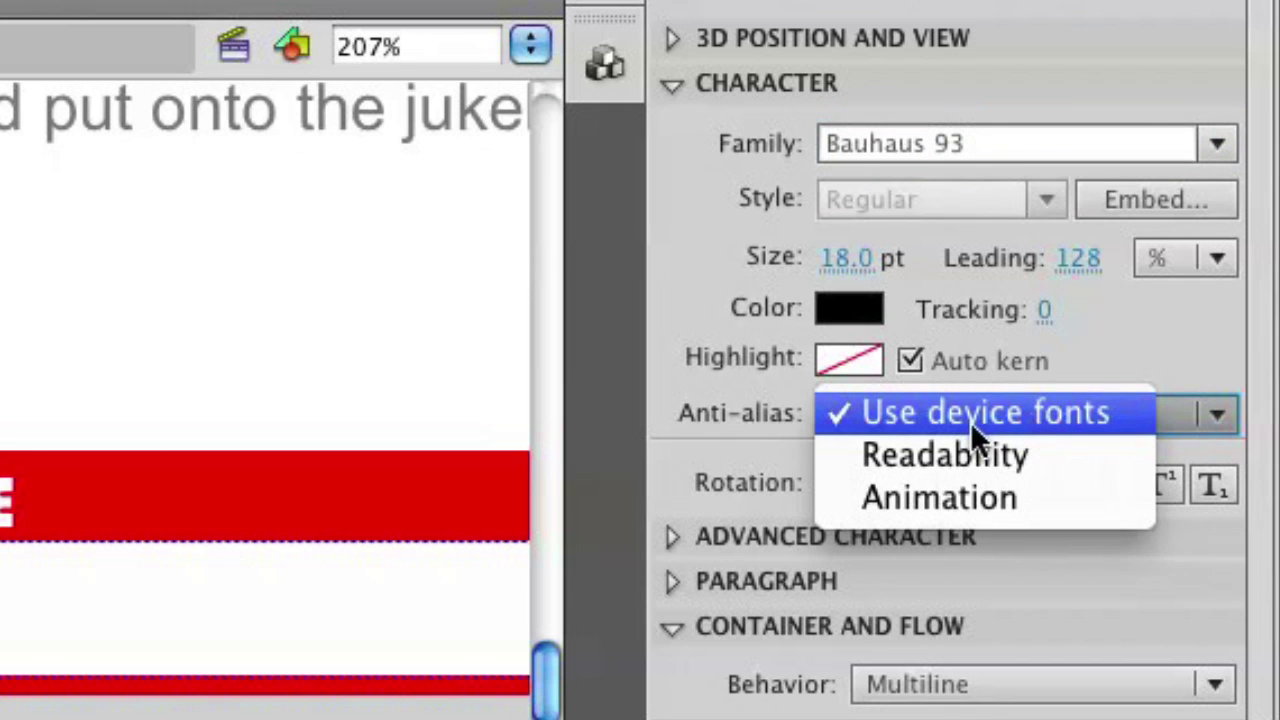
left_click(1024, 417)
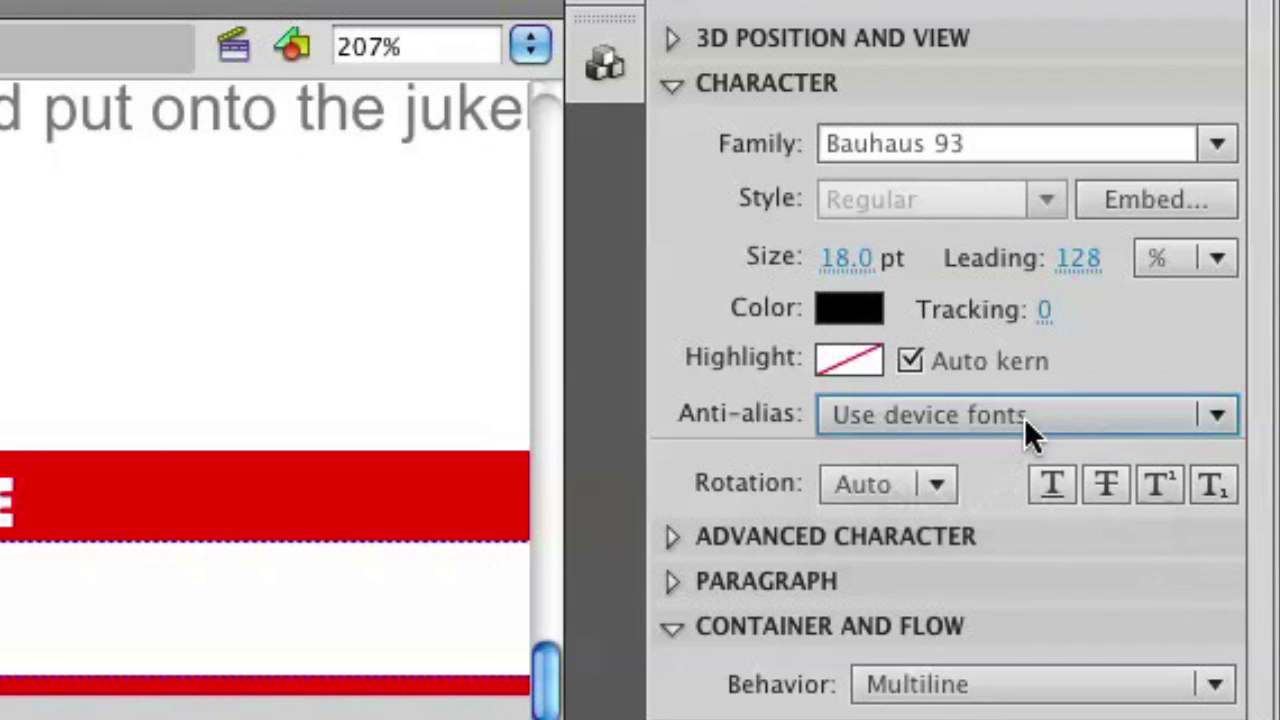
left_click(1024, 417)
Switch First Name to Animation anti-aliasing and name the embedded font 'Bauhaus 93'
left_click(979, 500)
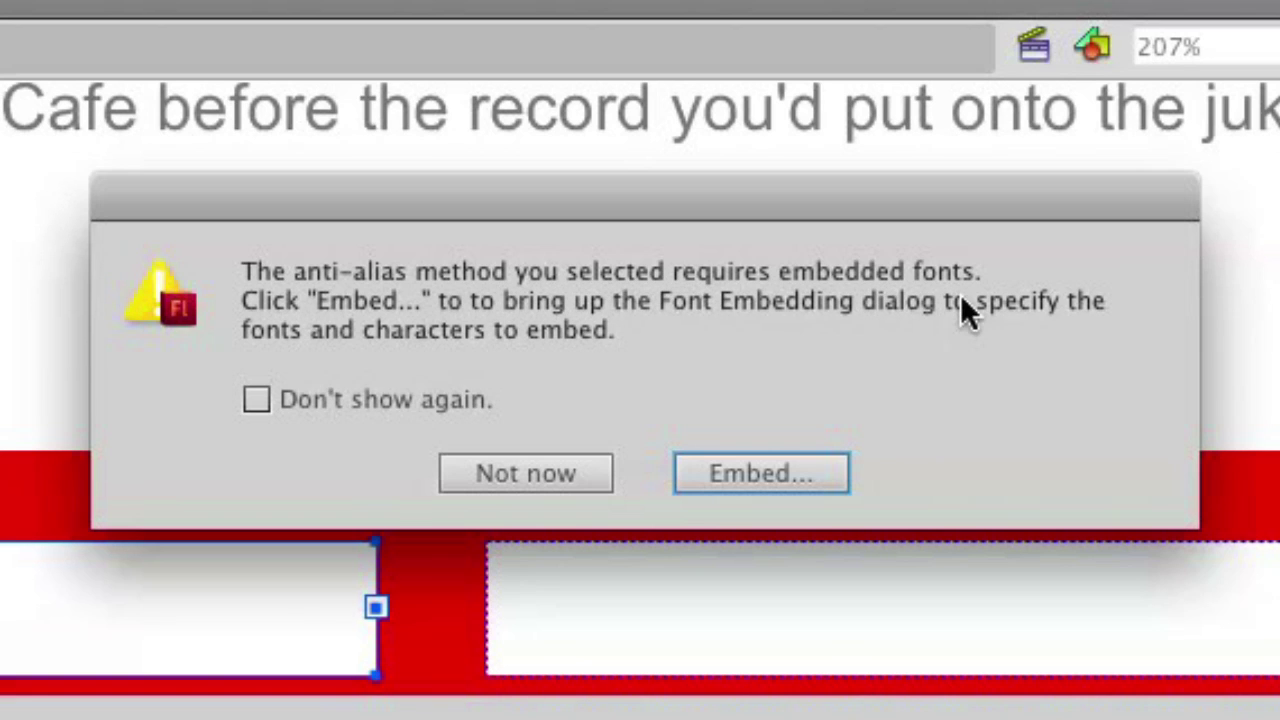
left_click(735, 473)
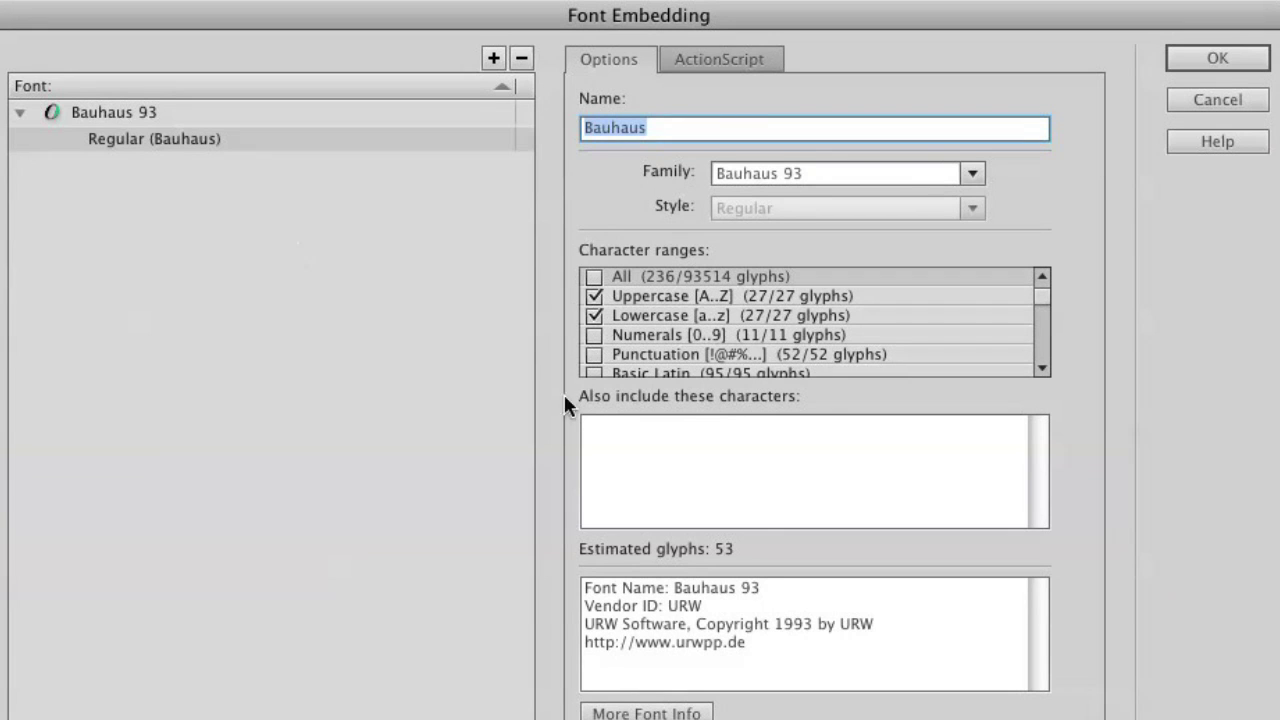
left_click(113, 138)
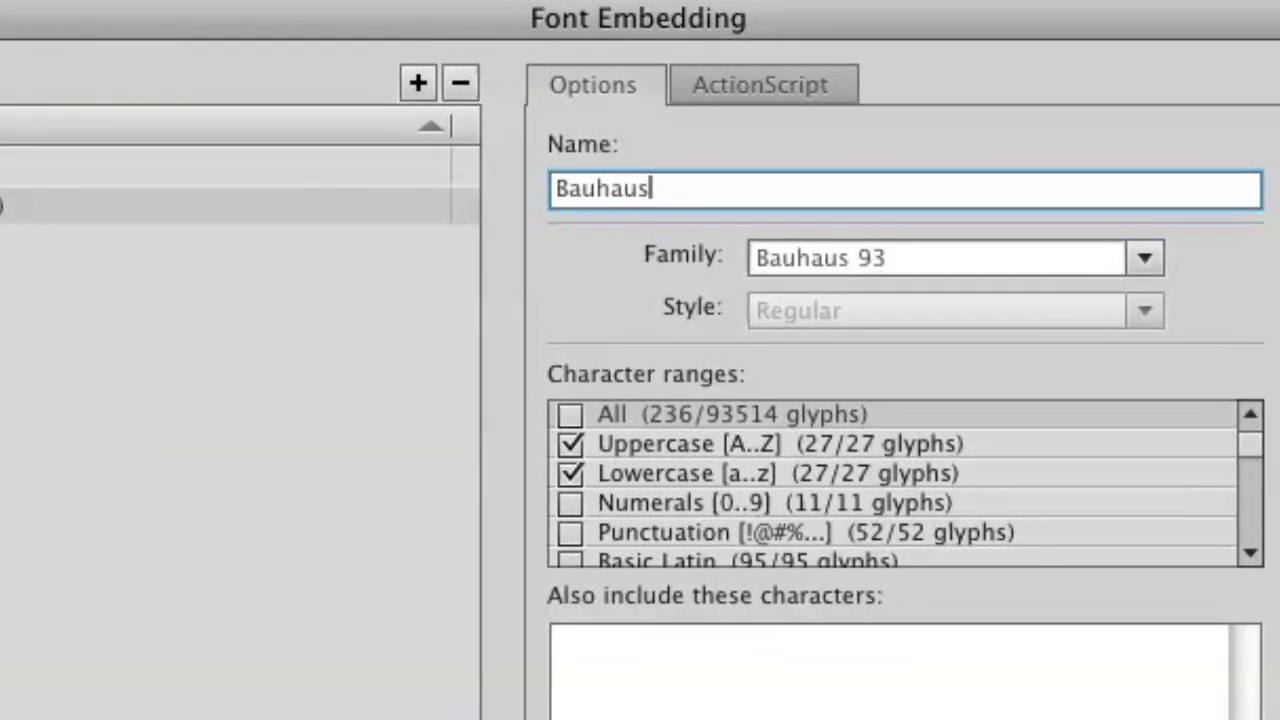
key("Tab")
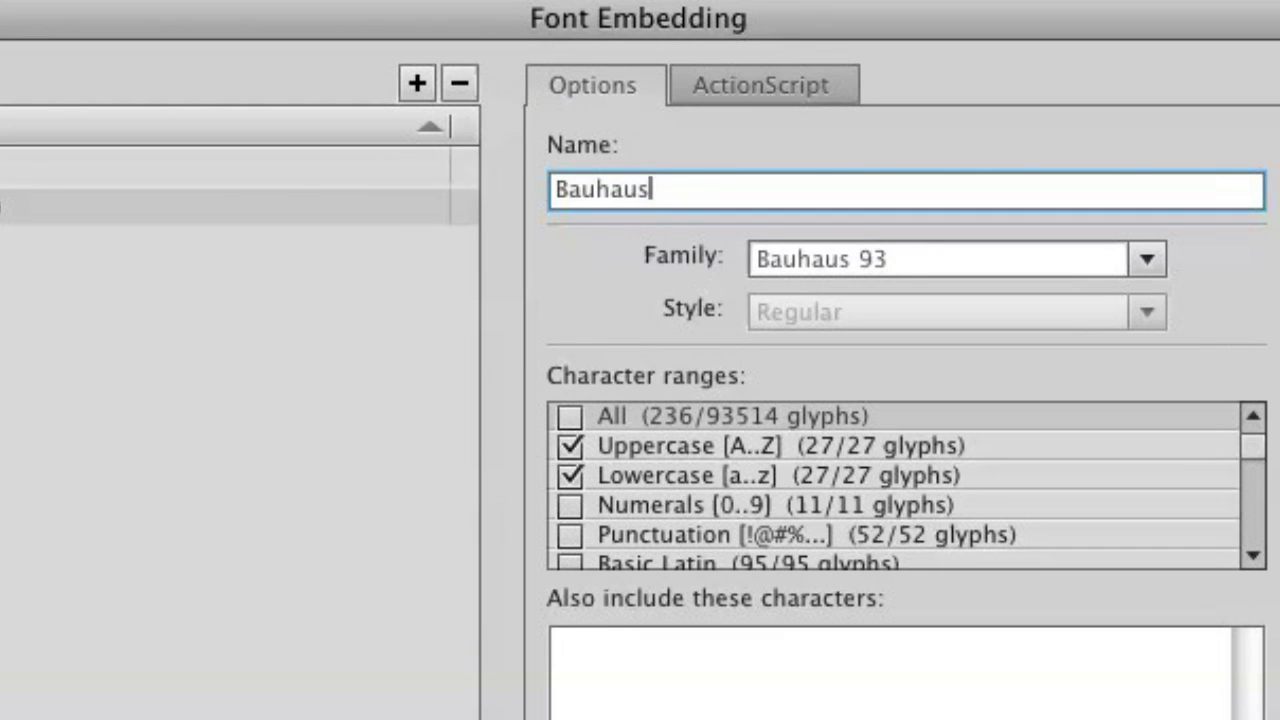
left_click(652, 190)
type("93")
left_click(608, 440)
Settle the embedded character ranges on Uppercase and Lowercase and confirm the embedding
left_click(579, 440)
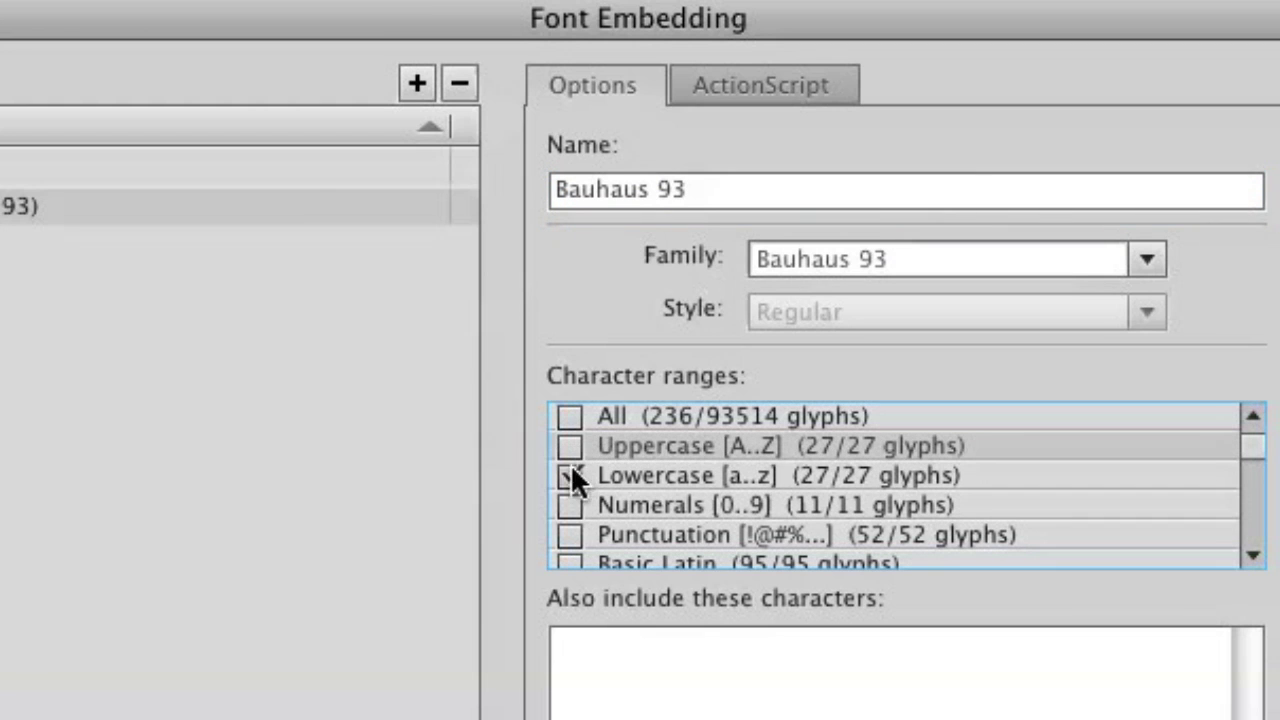
left_click(572, 467)
left_click(572, 440)
left_click(570, 462)
left_click(570, 417)
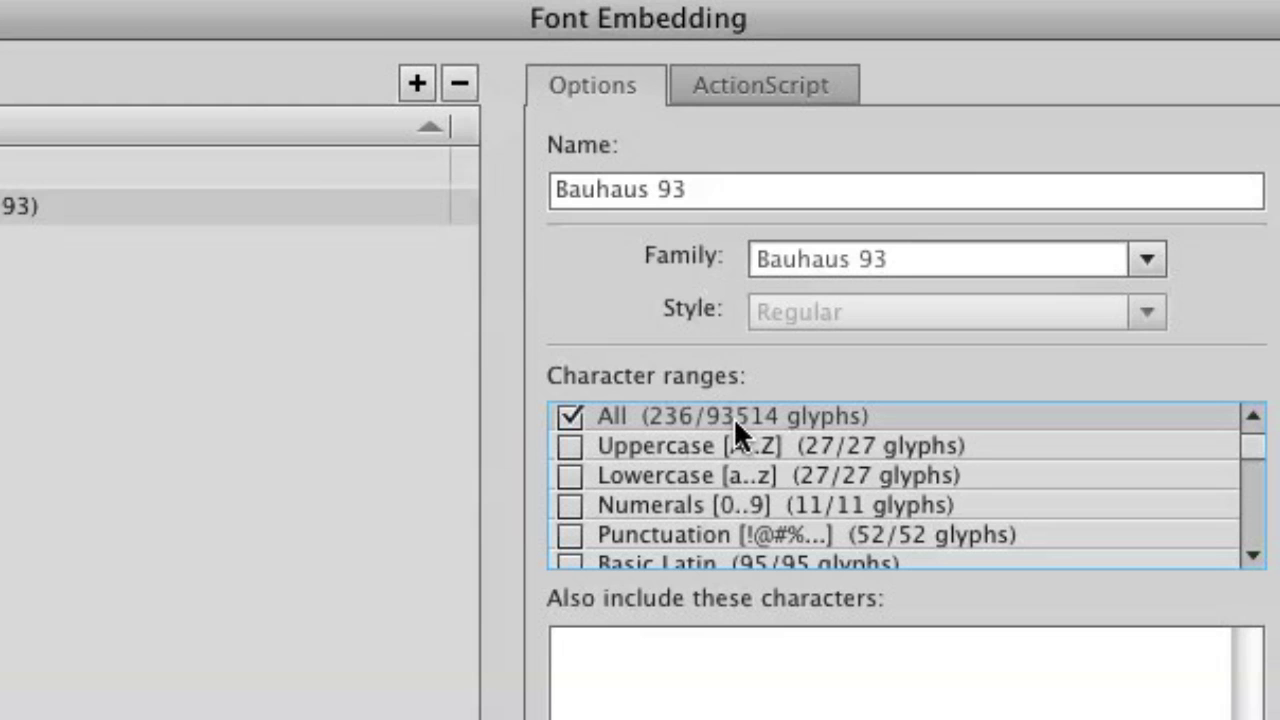
left_click(568, 414)
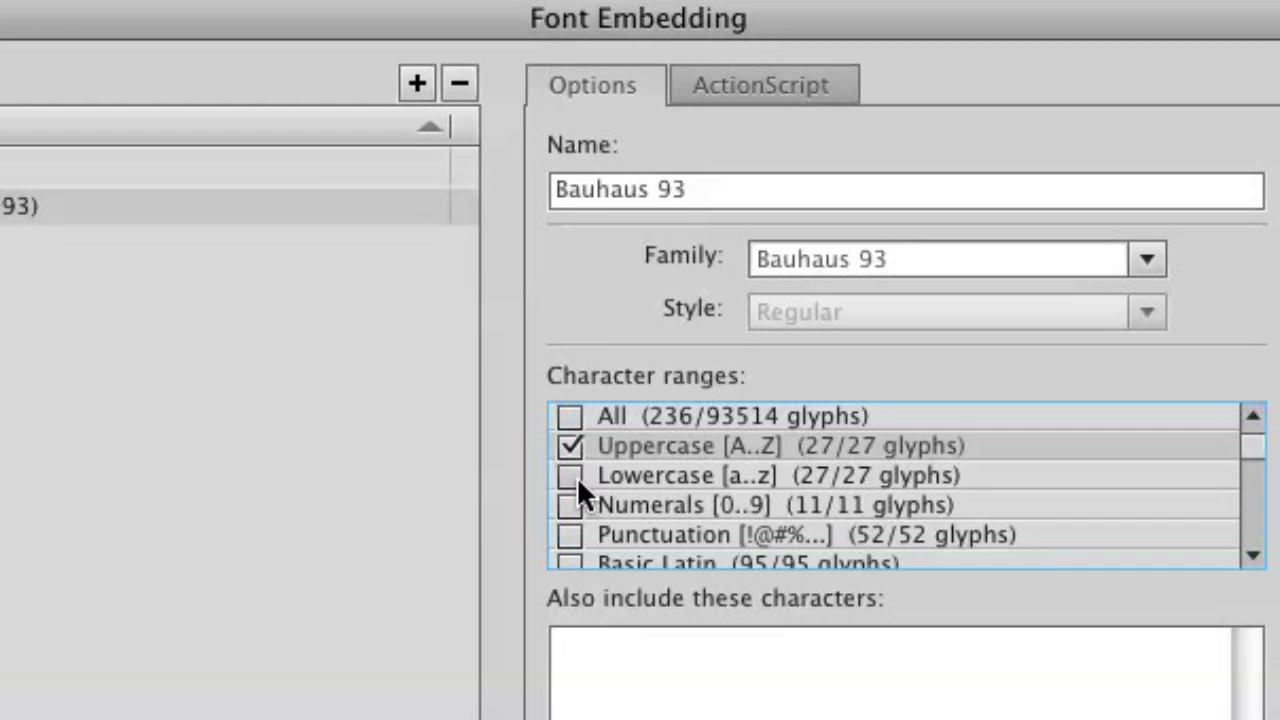
left_click(570, 476)
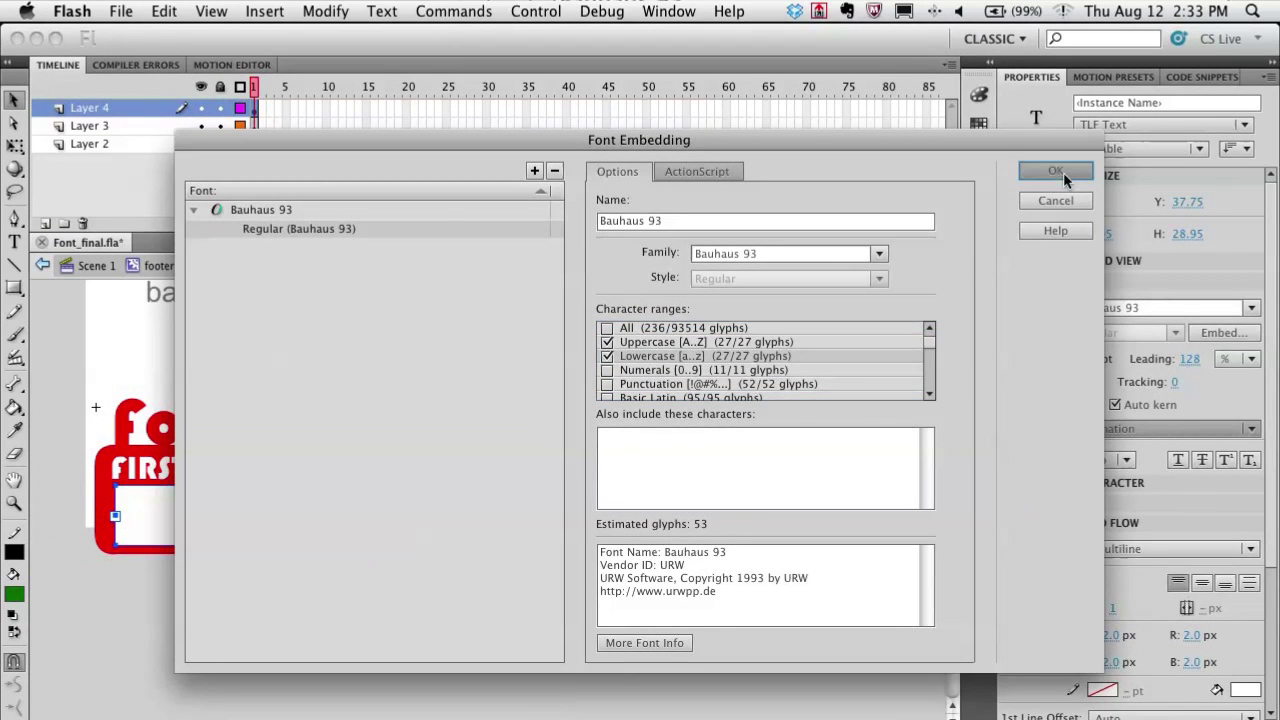
left_click(1062, 172)
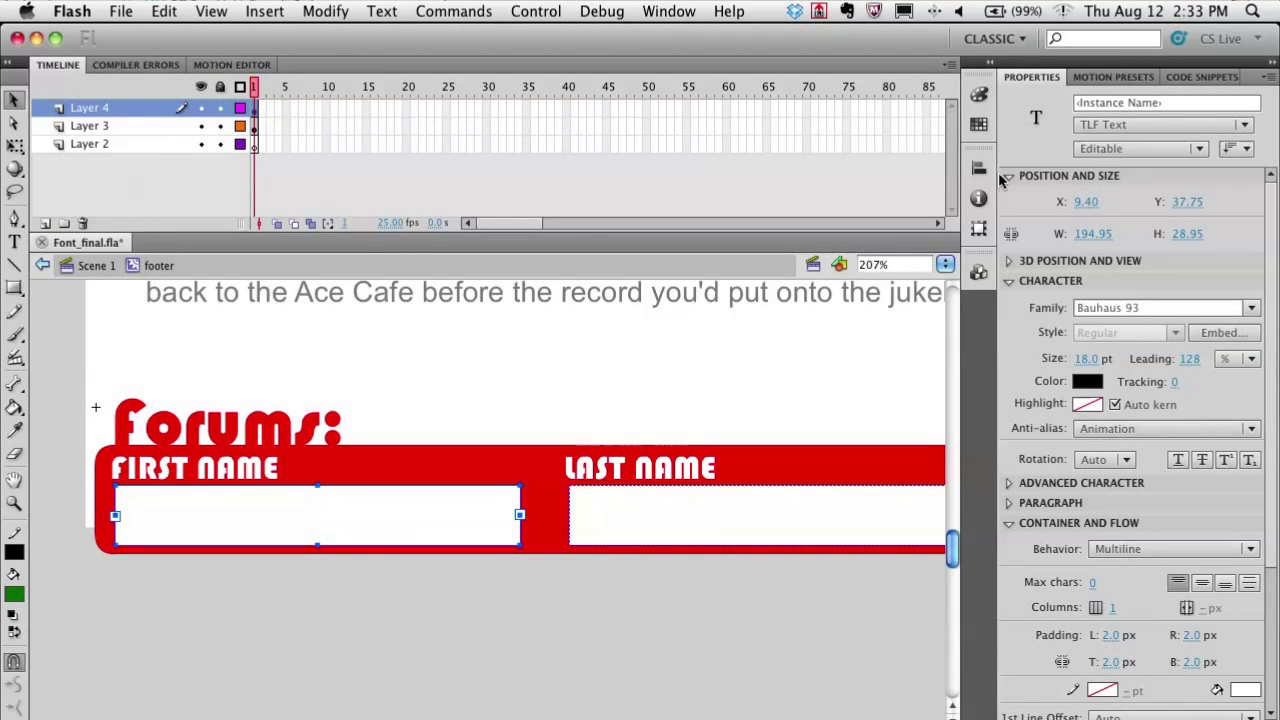
left_click(578, 505)
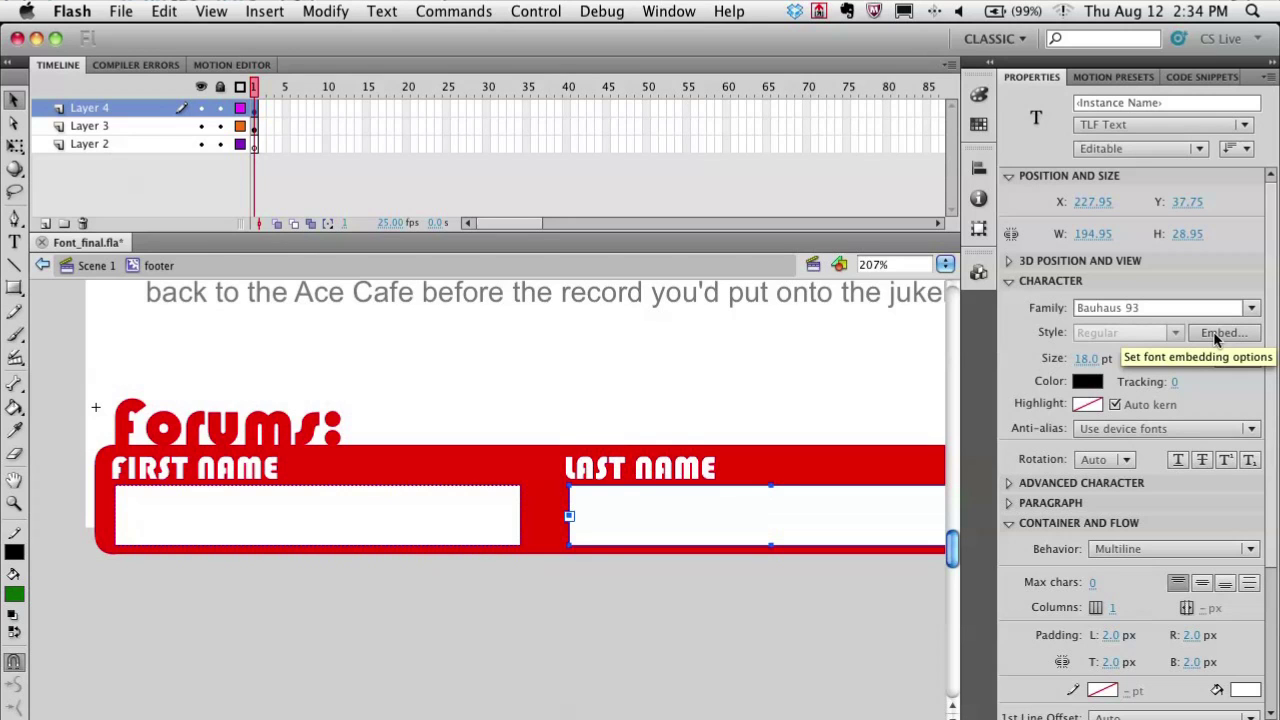
left_click(1222, 333)
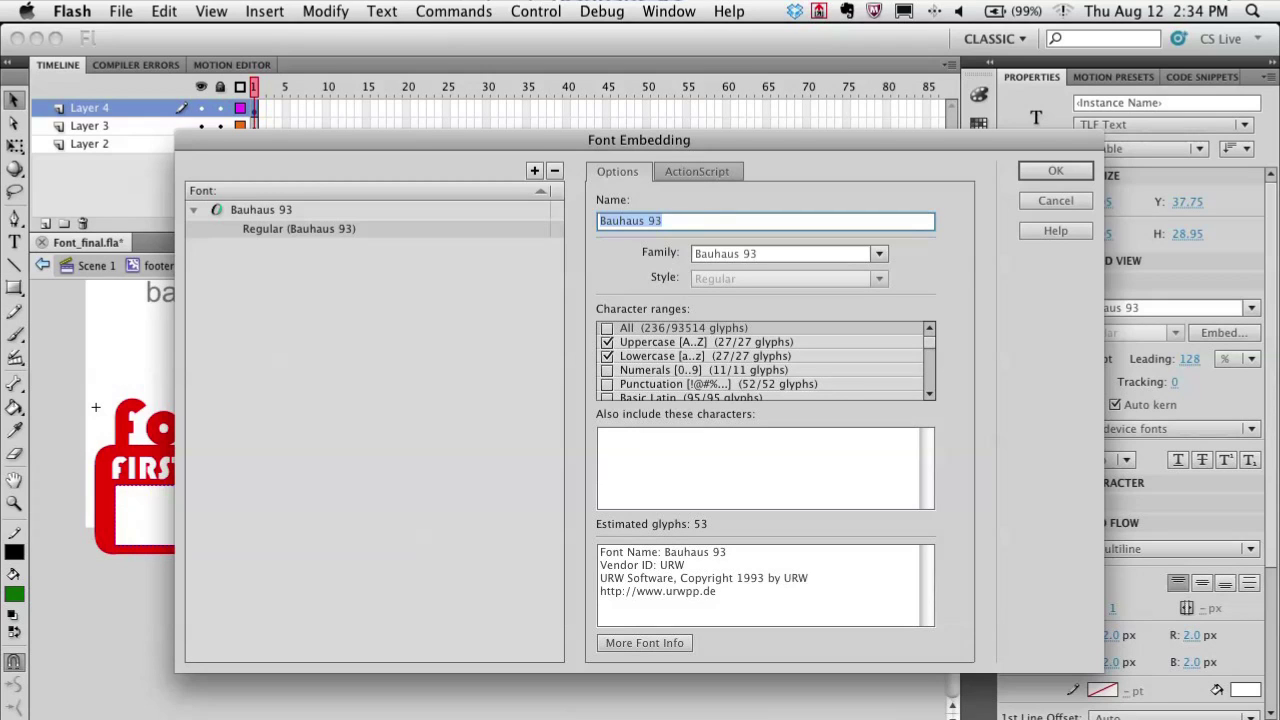
left_click(601, 435)
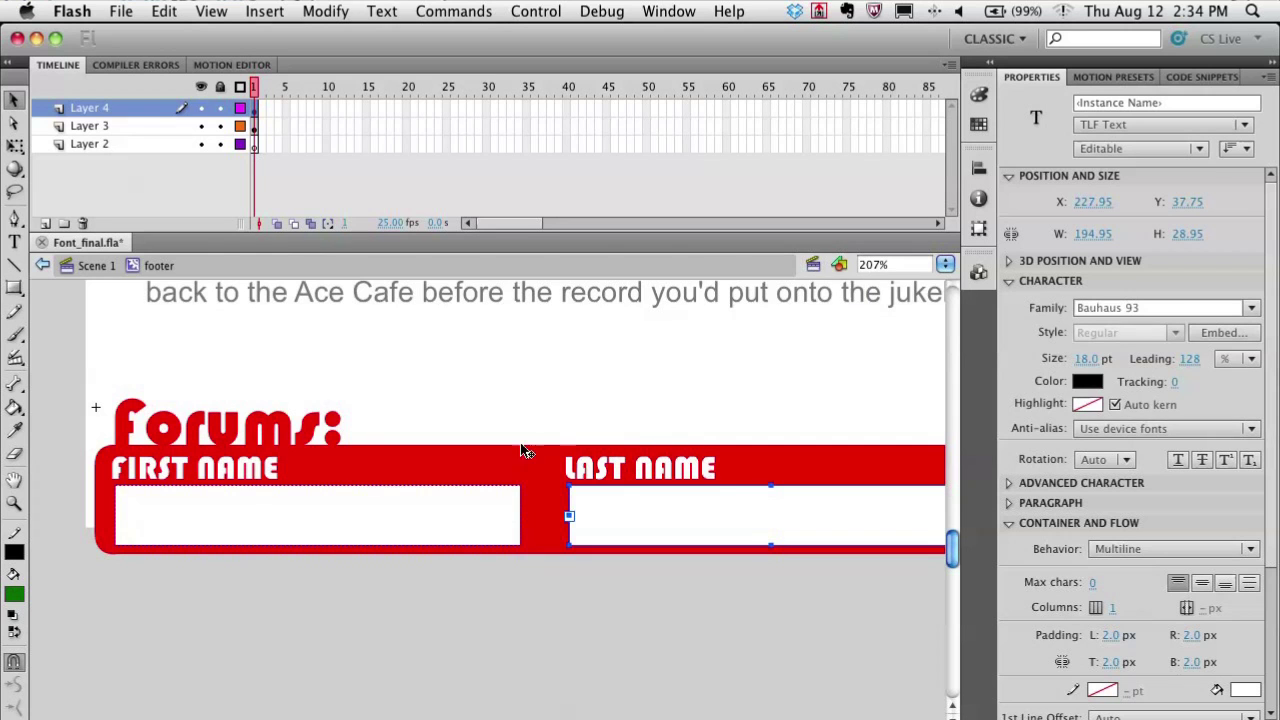
Reselect the Last Name field and set its Digit Case to Old Style
left_click(409, 531)
left_click(625, 518)
left_click(1010, 503)
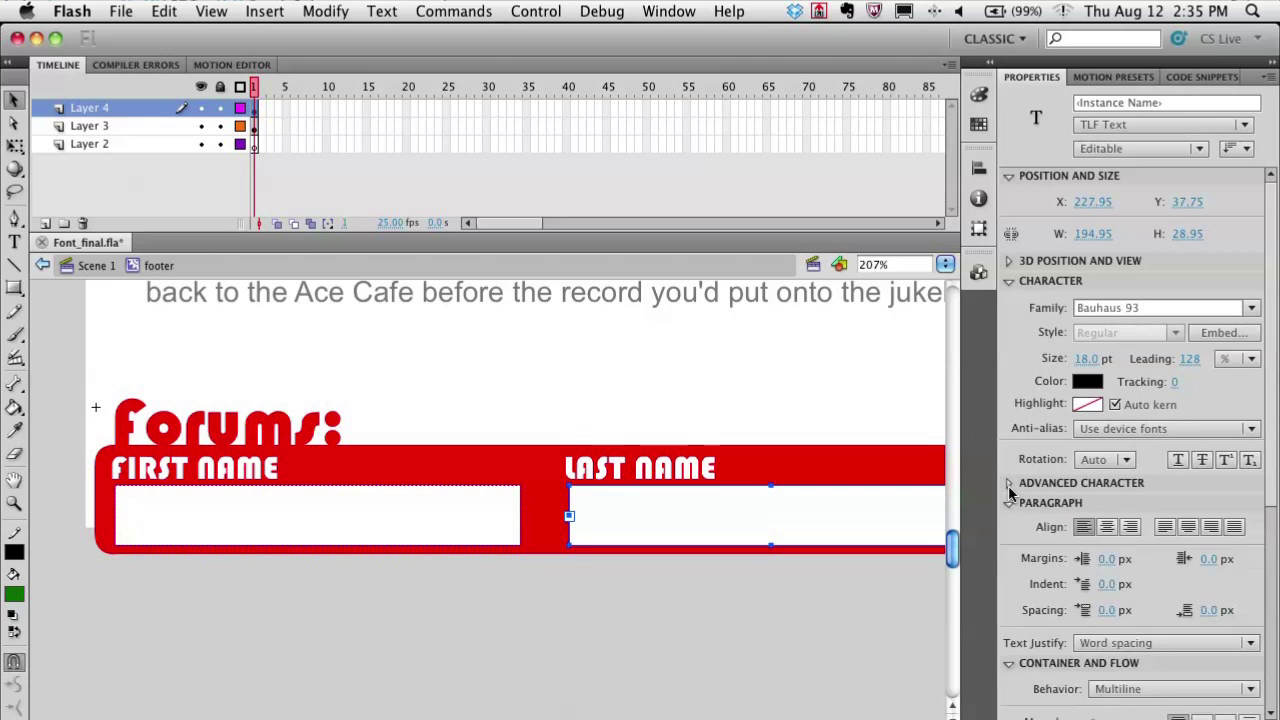
left_click(1009, 483)
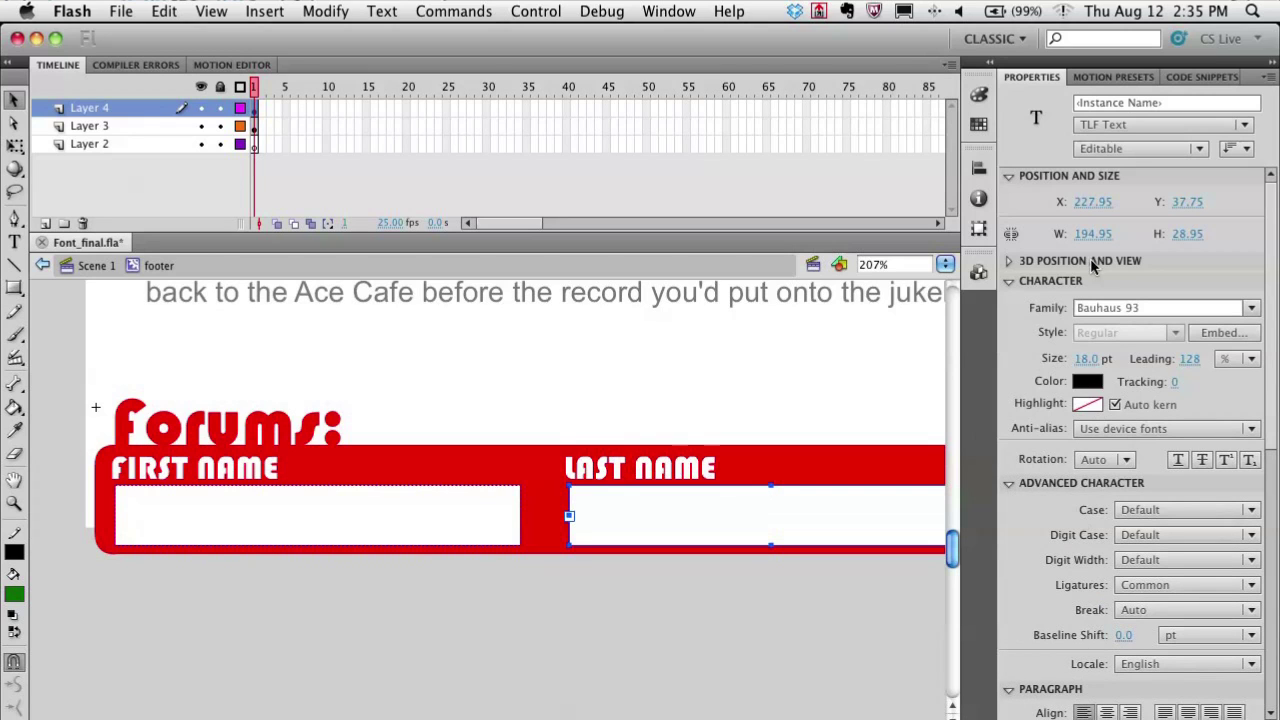
left_click(1008, 175)
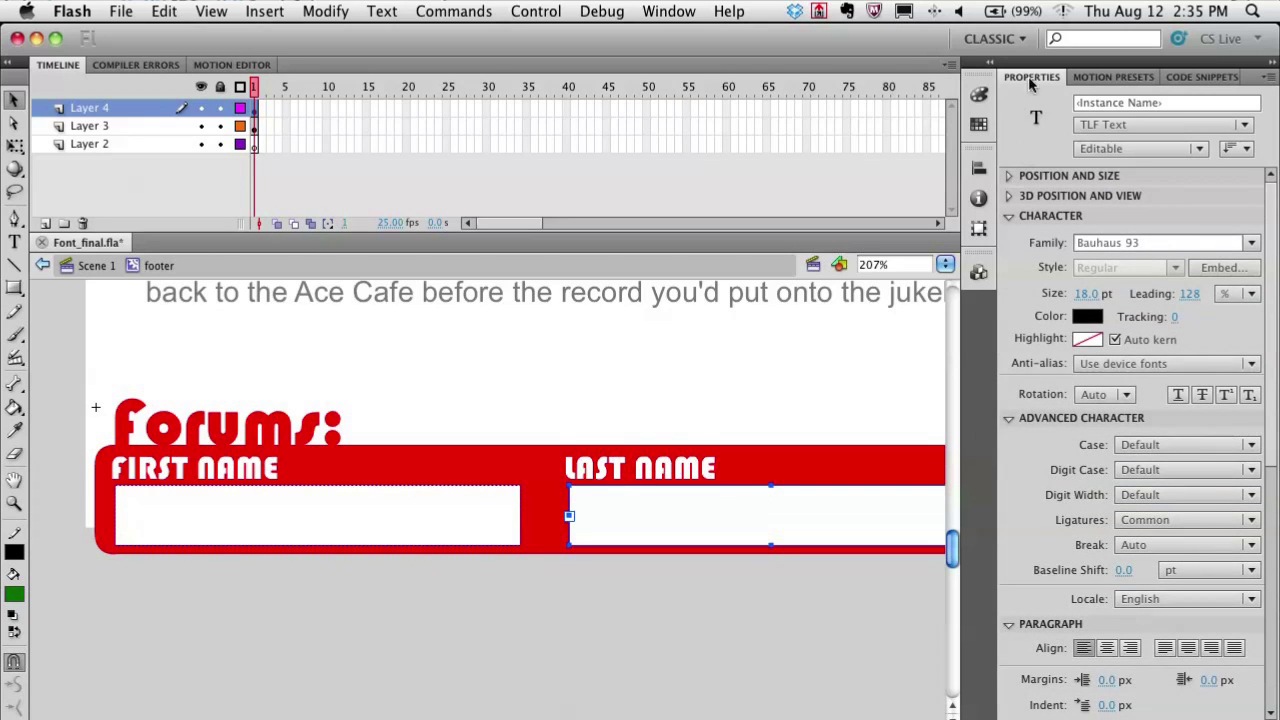
left_click(1185, 470)
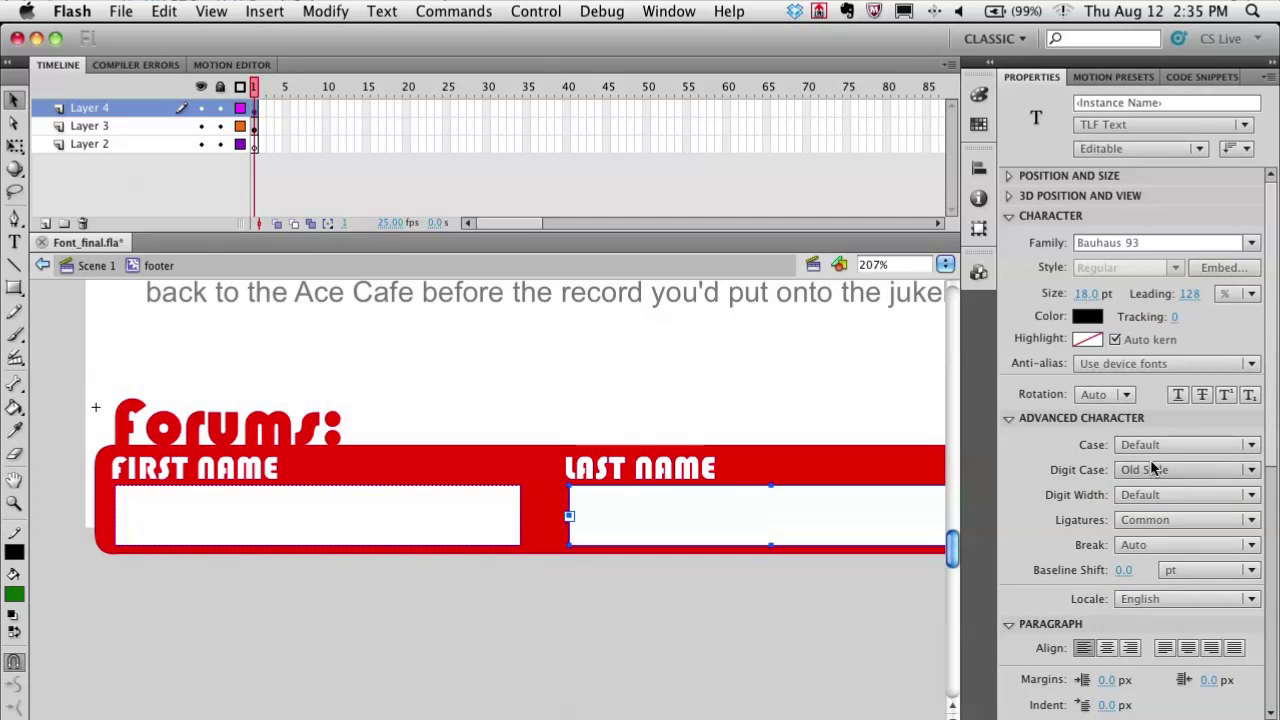
left_click(1160, 488)
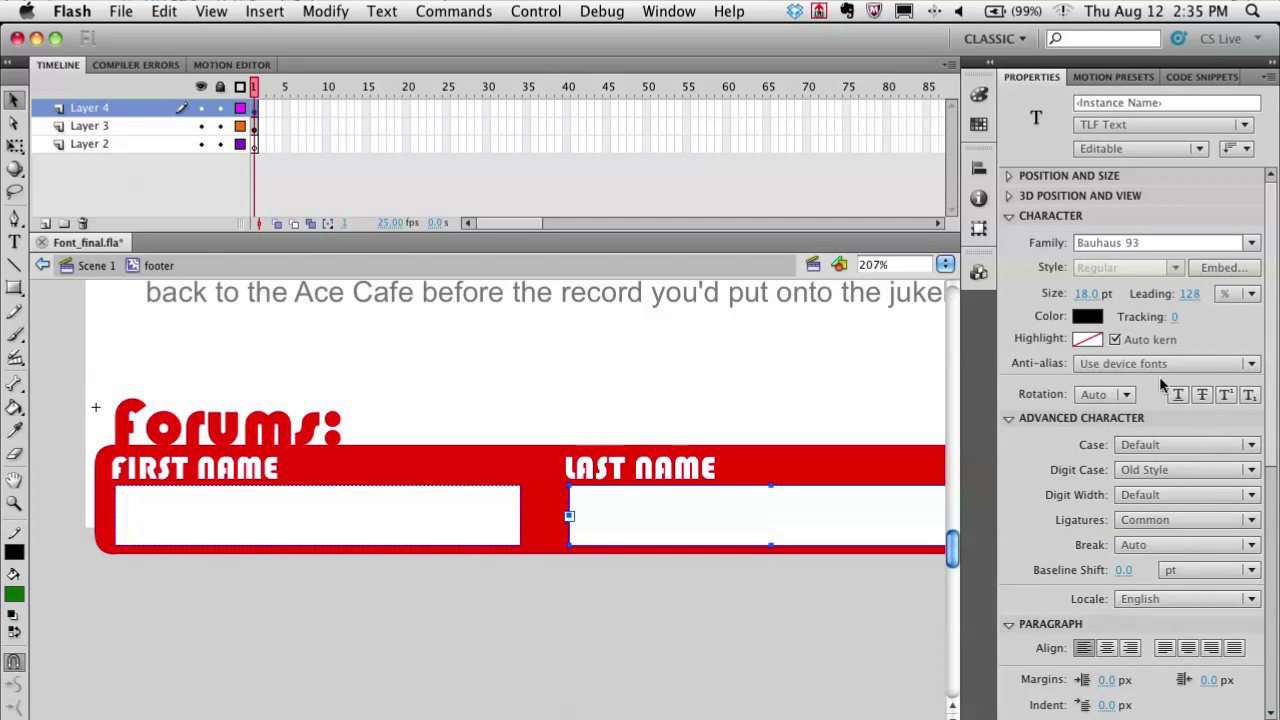
Pan across the stage and select the Password text field
scroll(1270, 250, "down", 4)
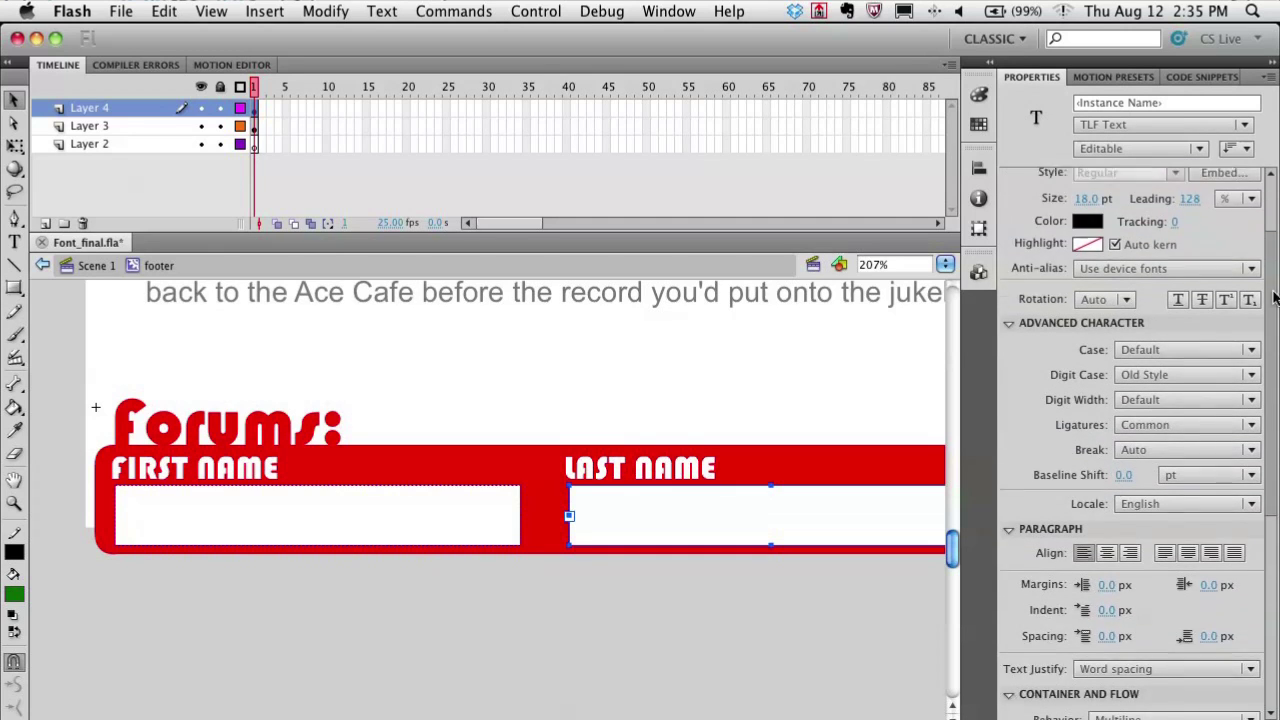
scroll(1275, 248, "up", 4)
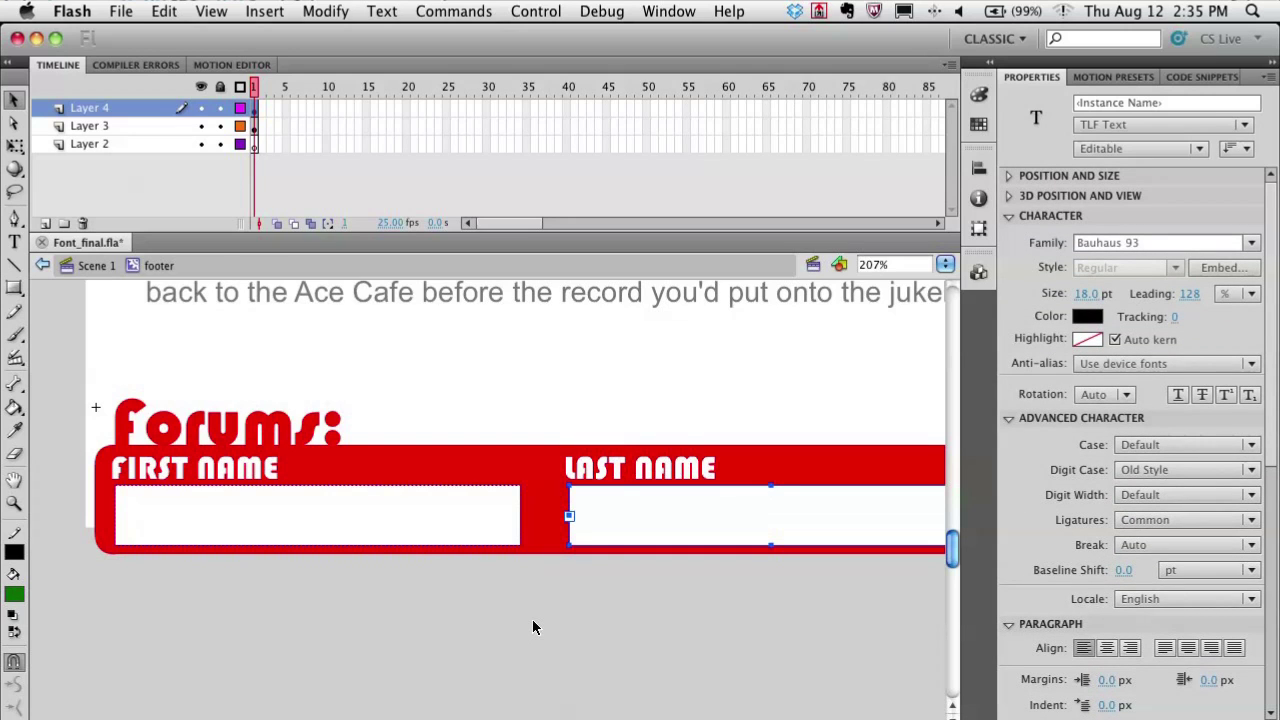
scroll(423, 697, "right", 3)
scroll(475, 472, "right", 12)
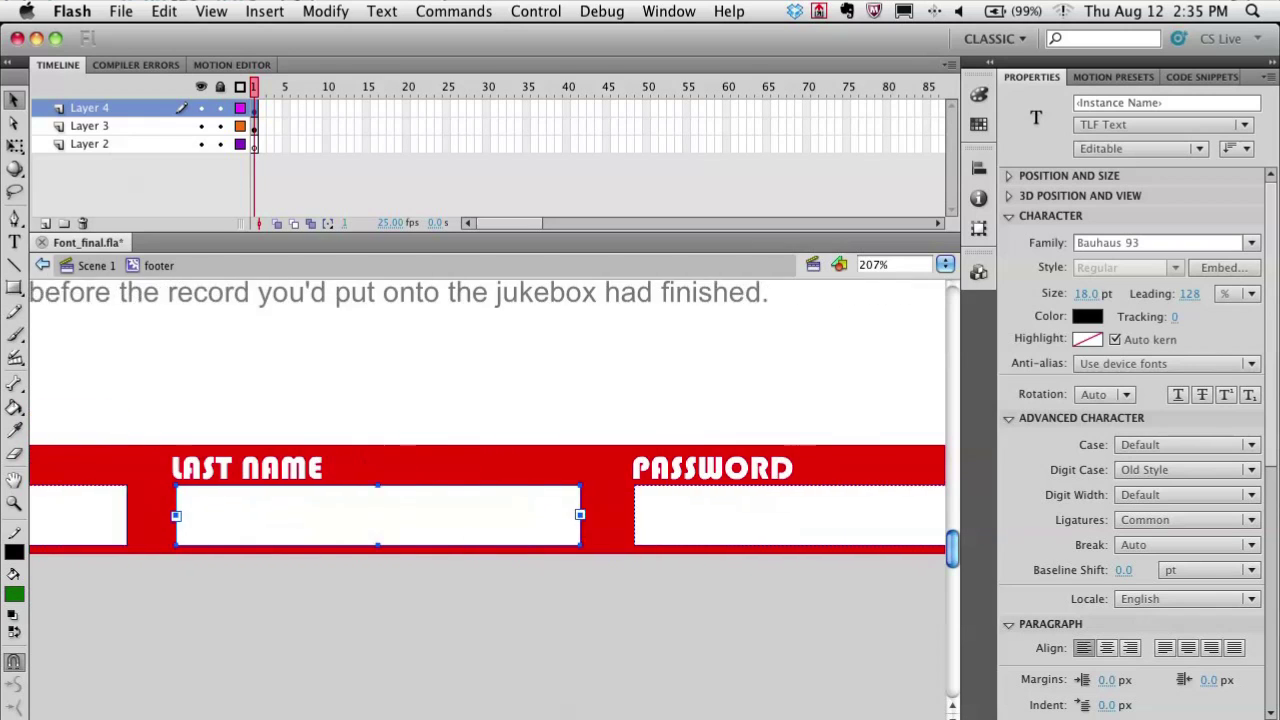
left_click(465, 518)
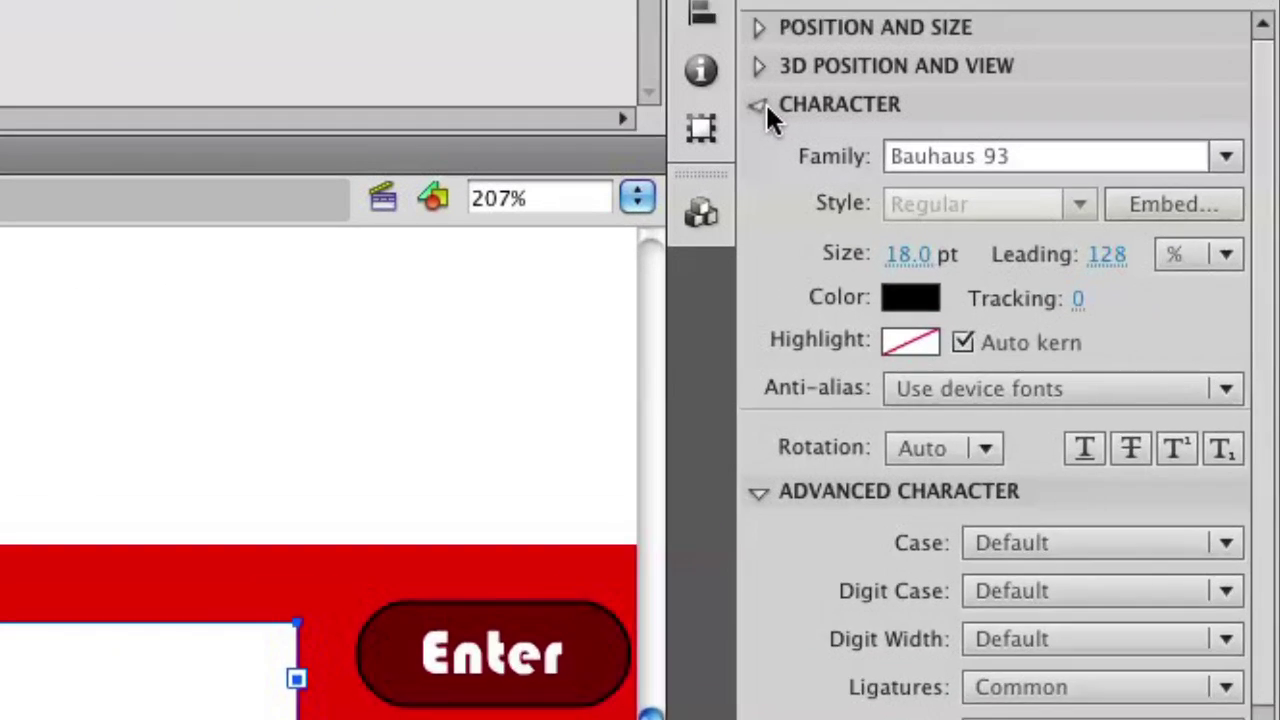
Collapse Character, Advanced Character and Paragraph sections to reveal Container and Flow settings
left_click(766, 108)
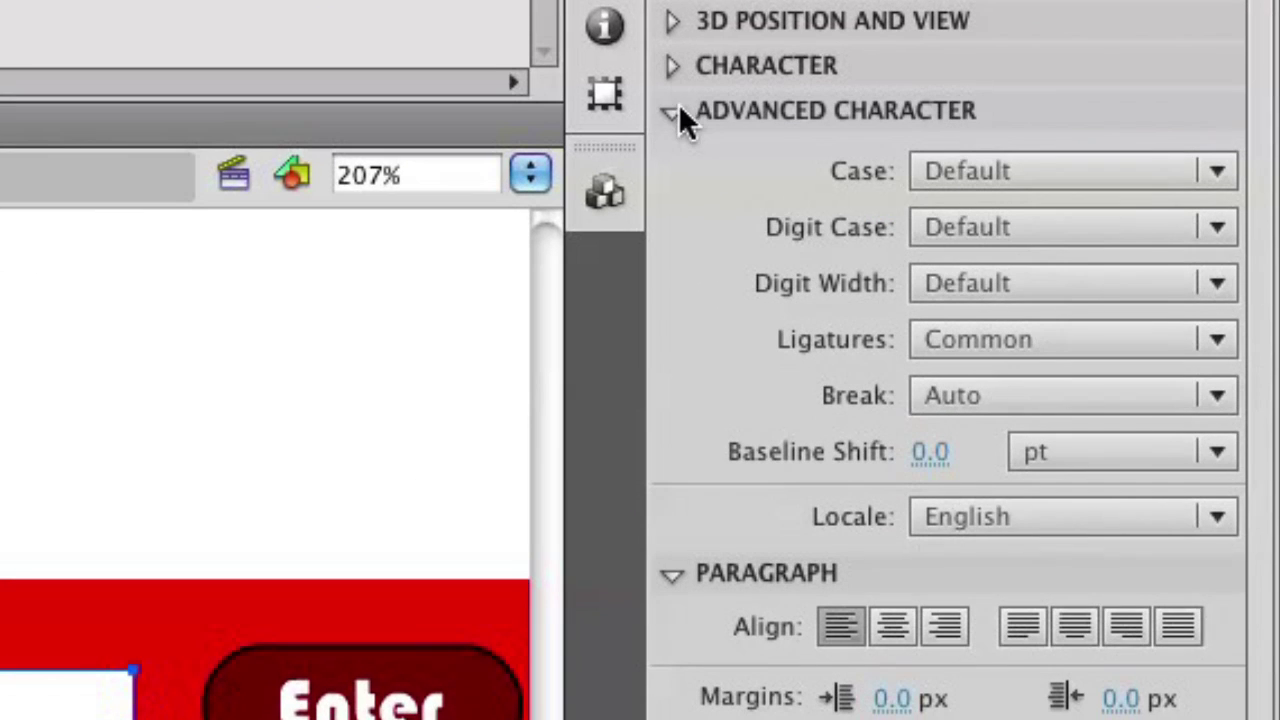
left_click(760, 143)
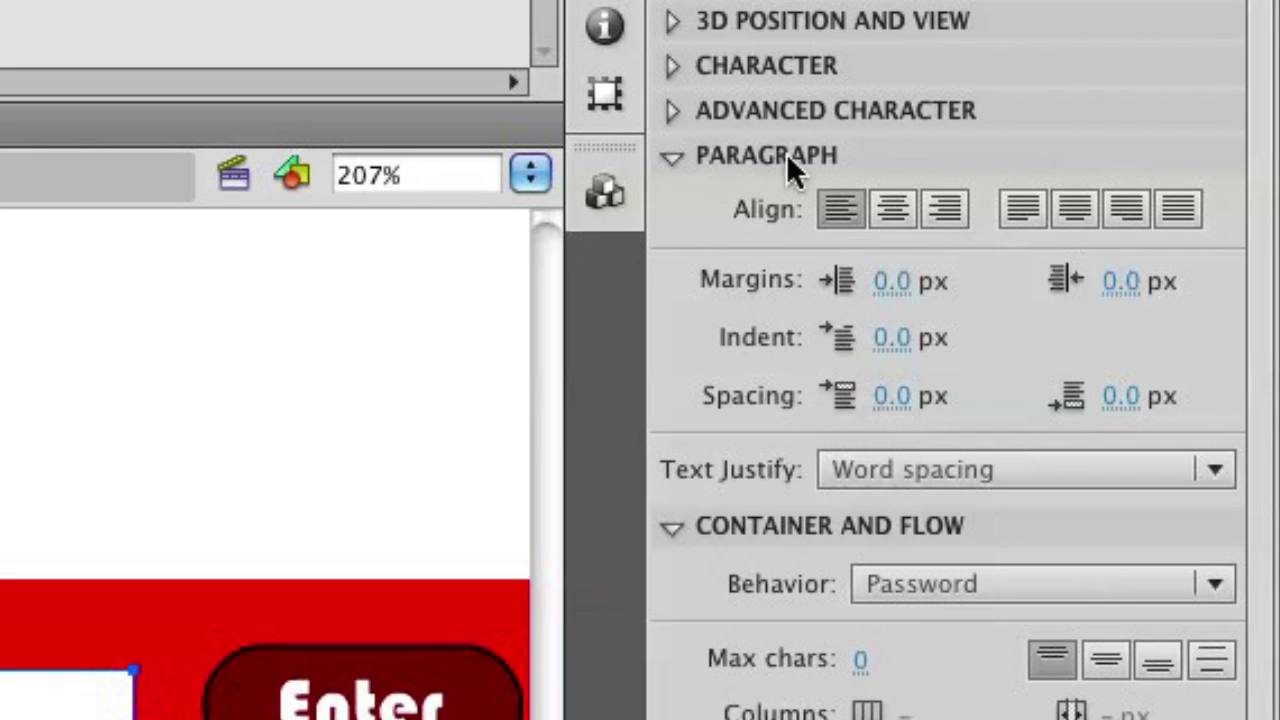
left_click(662, 157)
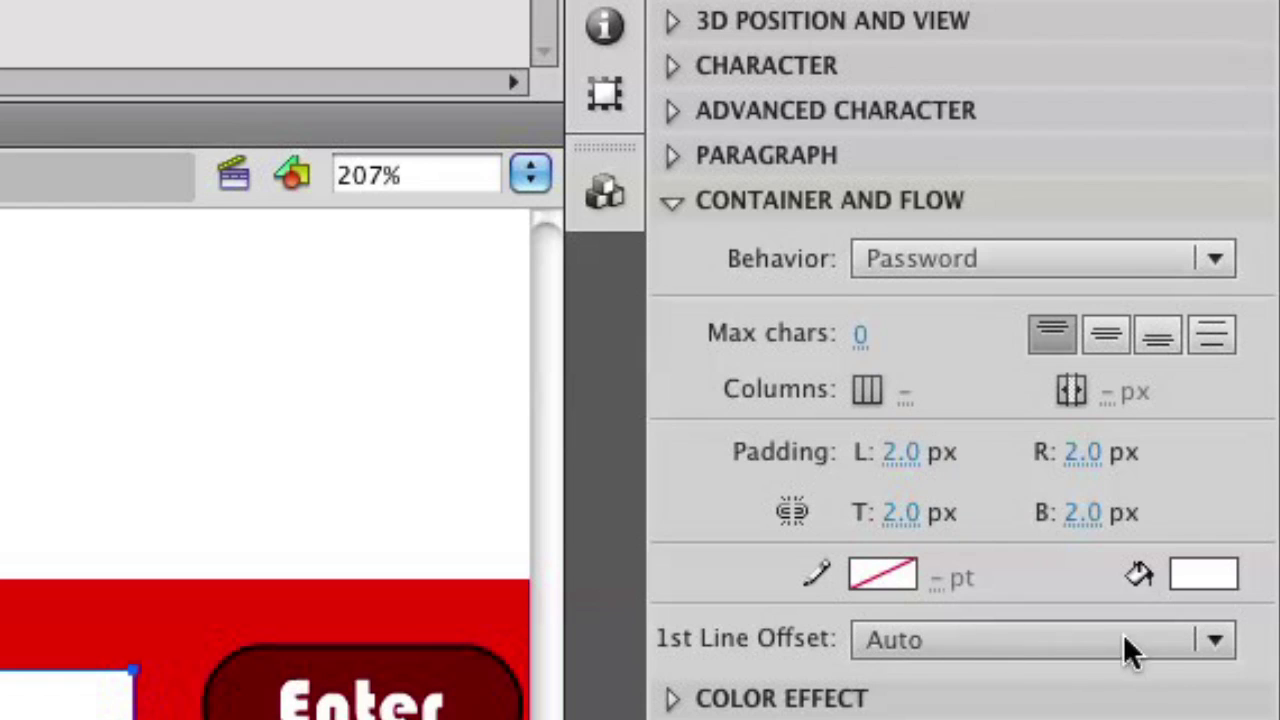
left_click(1204, 637)
left_click(782, 577)
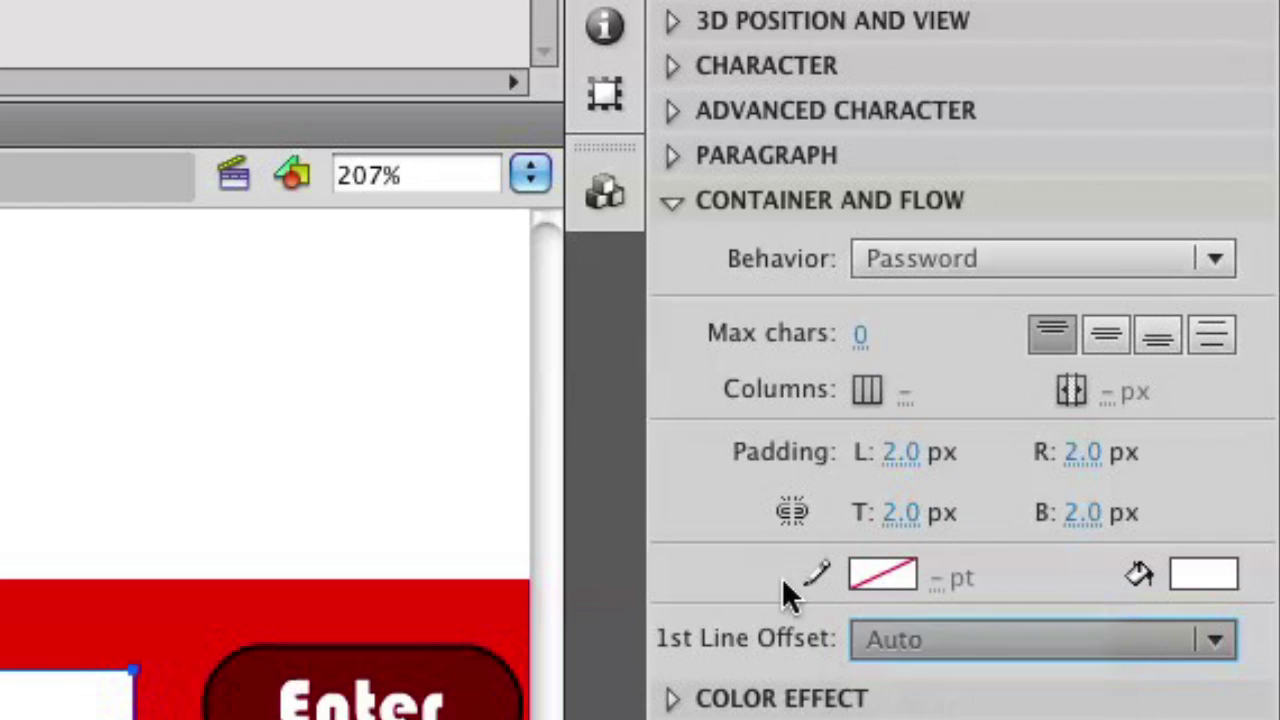
left_click(1078, 258)
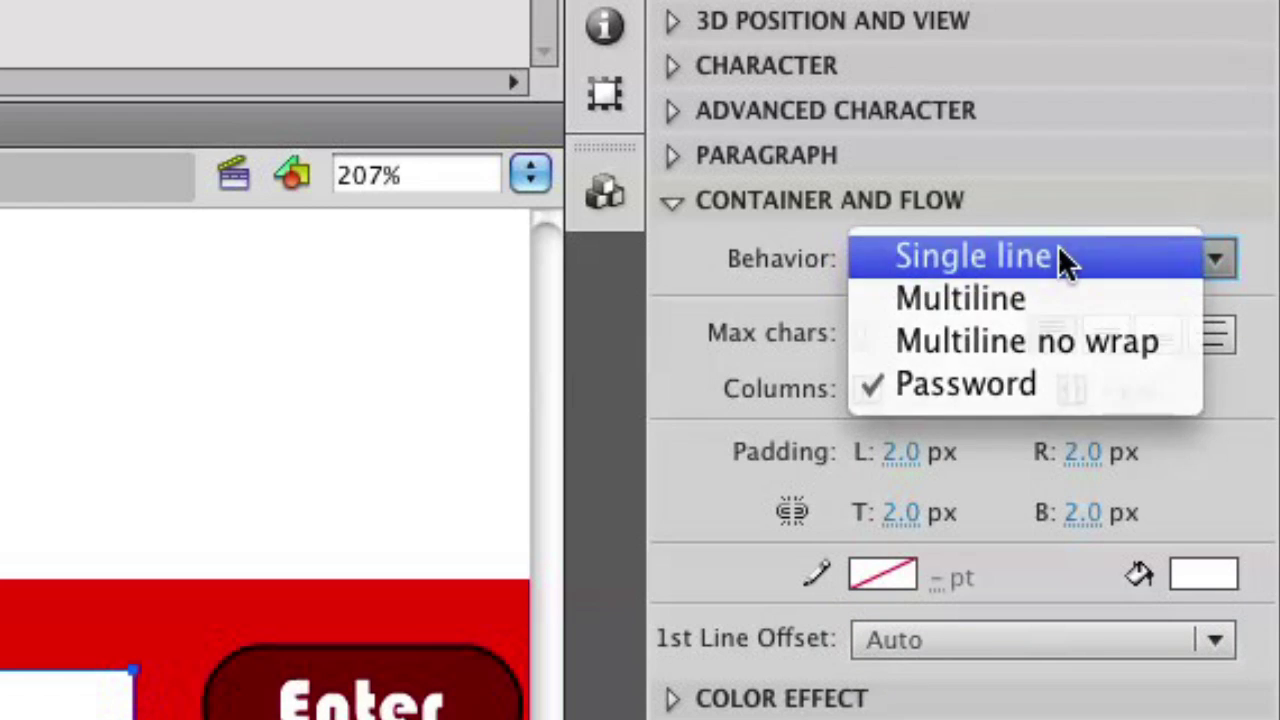
left_click(1058, 252)
left_click(1045, 260)
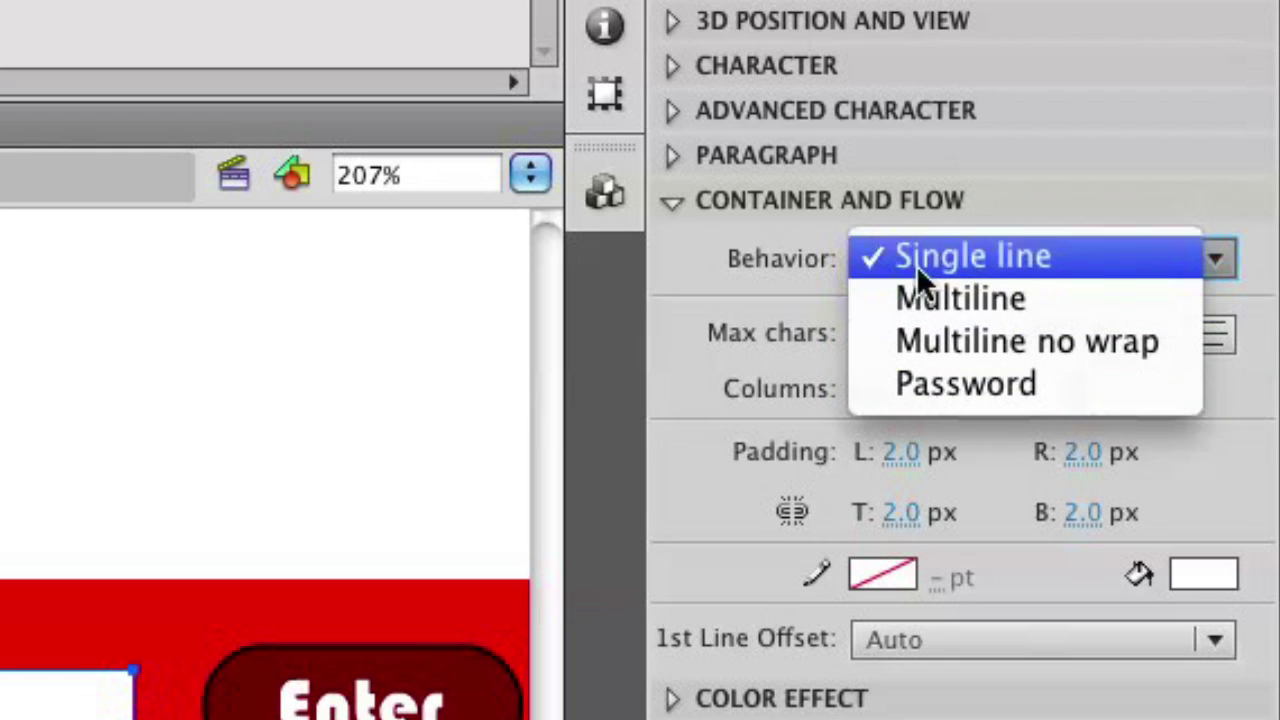
left_click(932, 383)
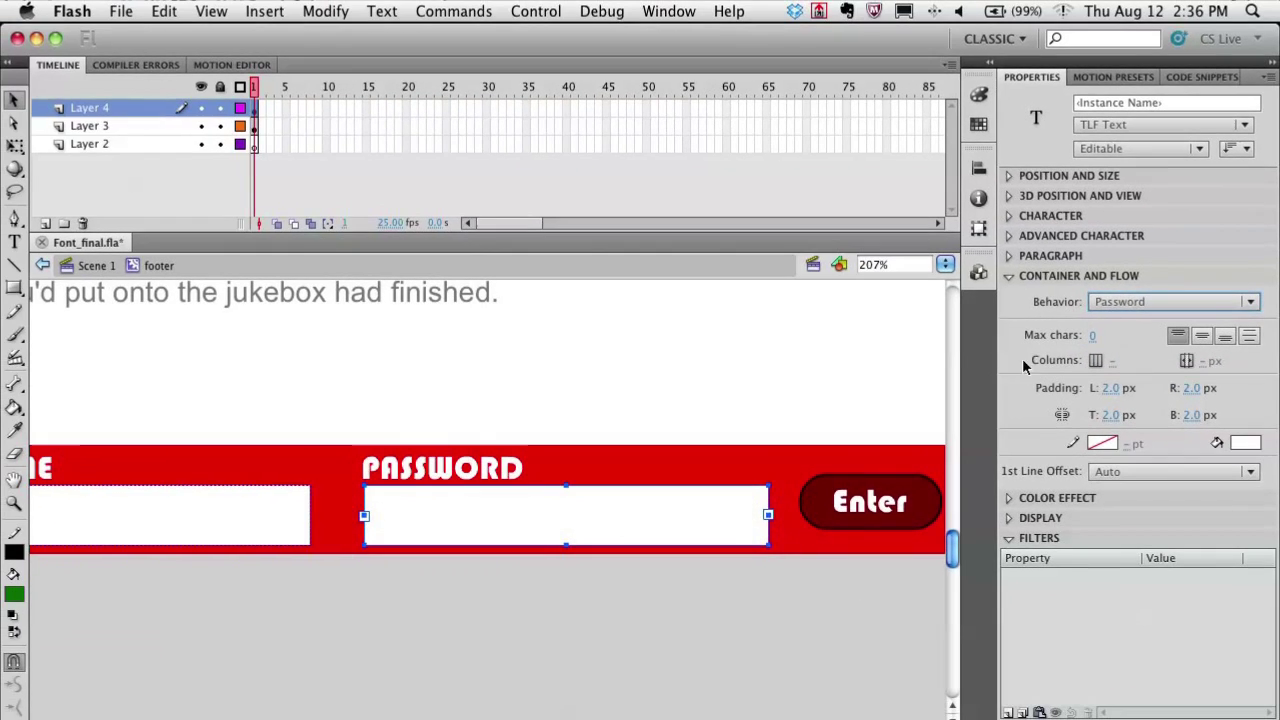
double_click(404, 502)
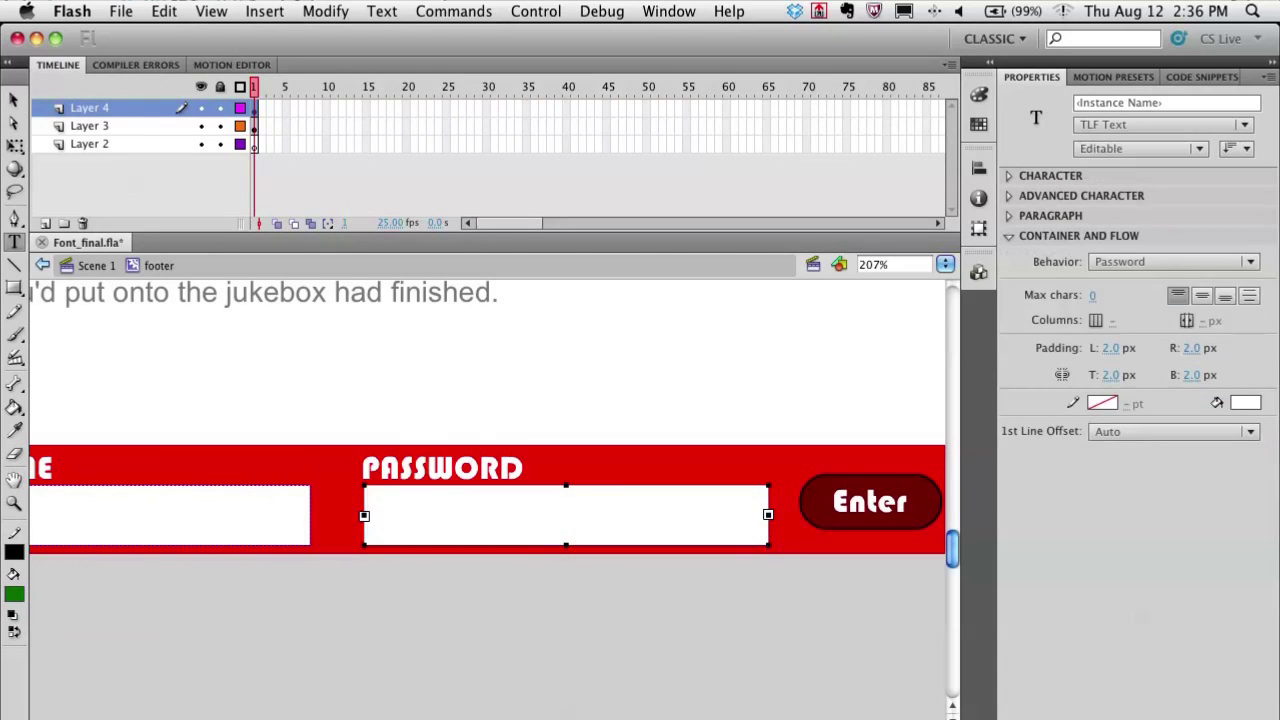
type("abcdefghi")
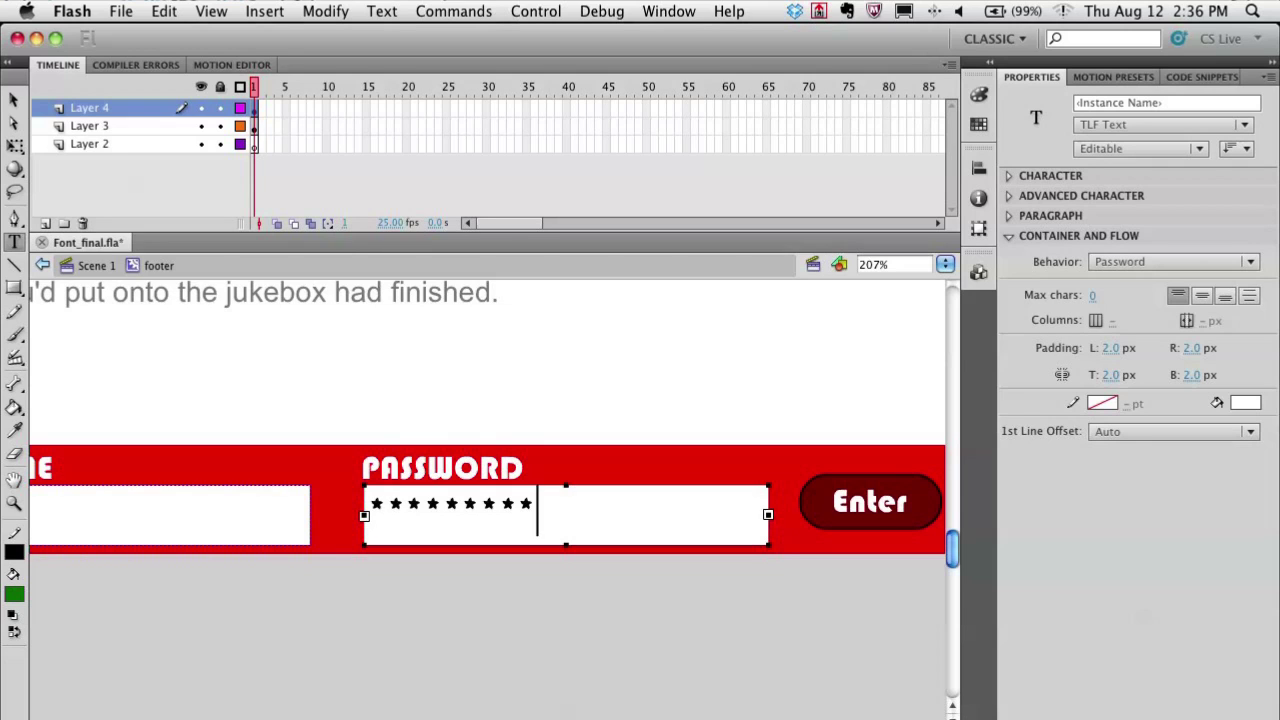
left_click_drag(606, 511, 339, 498)
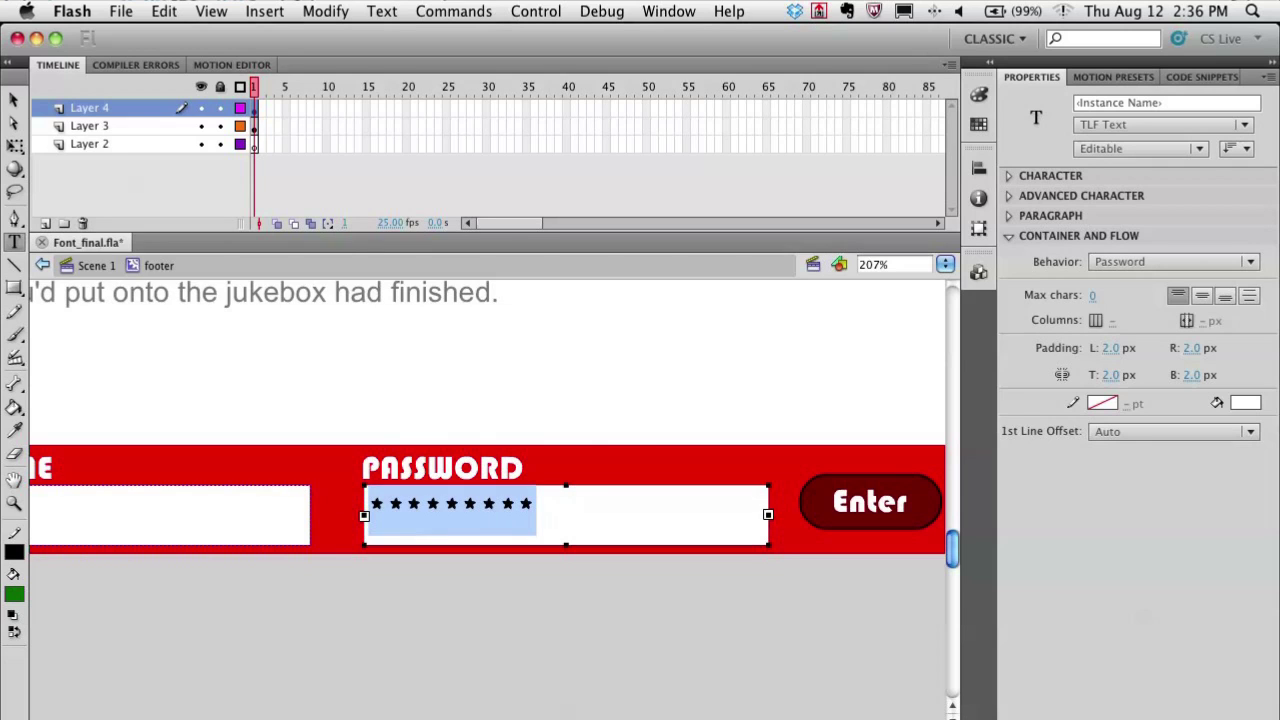
key("BackSpace")
key("Escape")
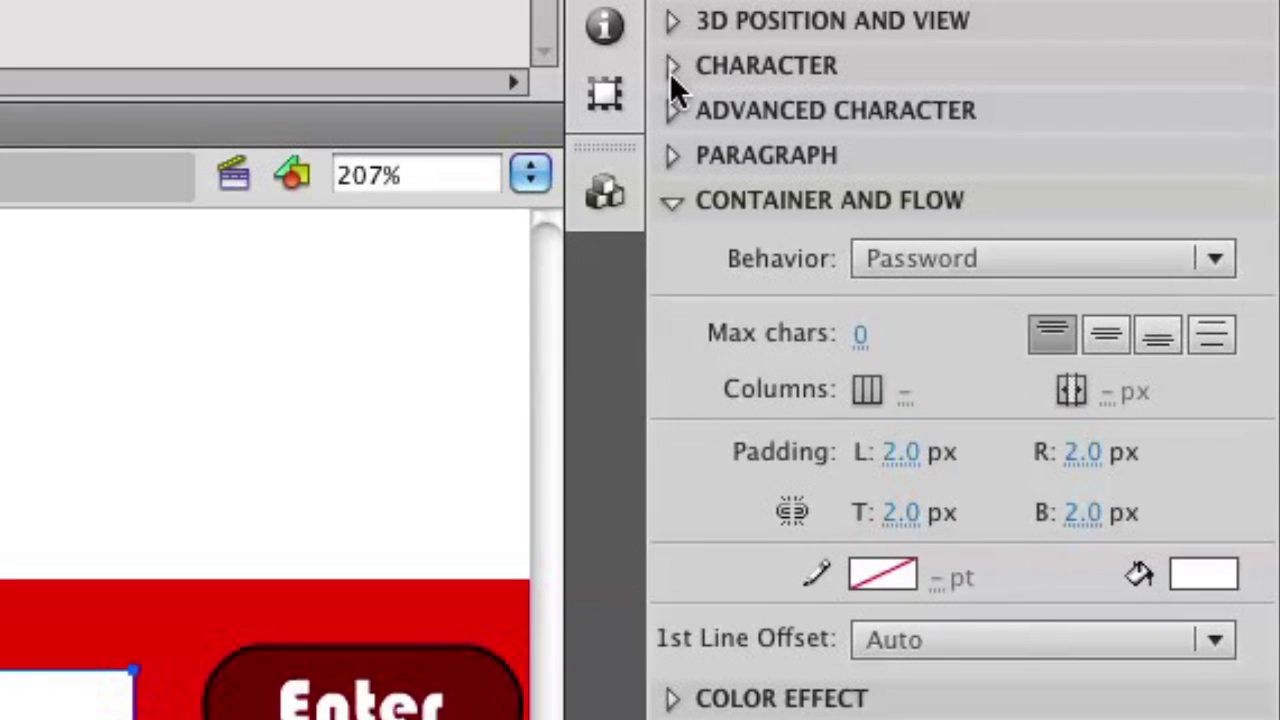
left_click(670, 68)
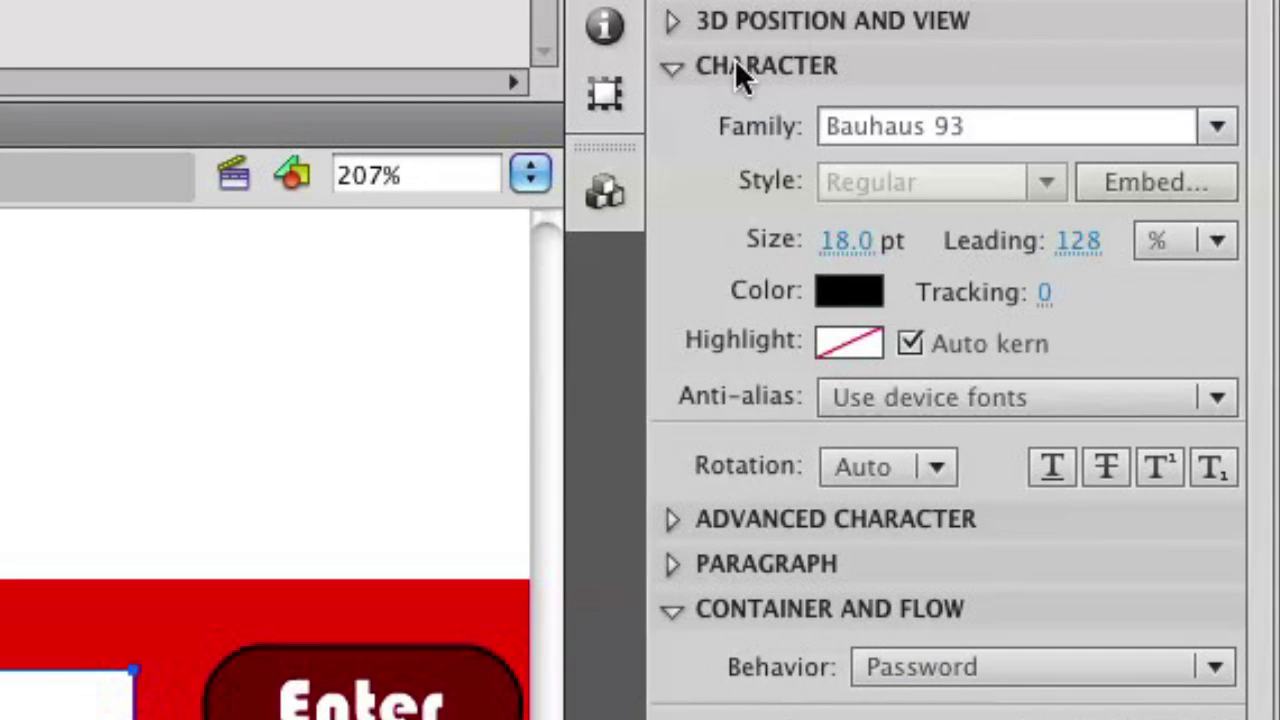
In Bauhaus 93's embedding settings, keep the Classic (DF3) outline format for ActionScript
left_click(1148, 183)
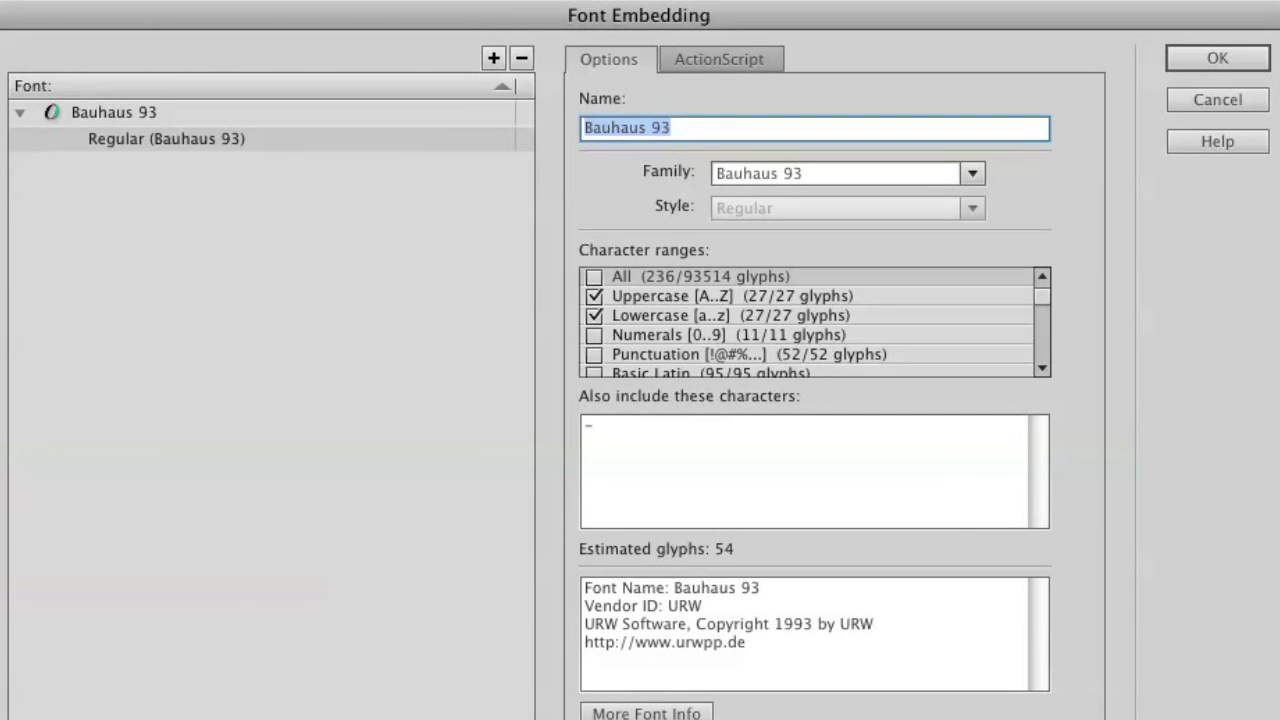
left_click(592, 425)
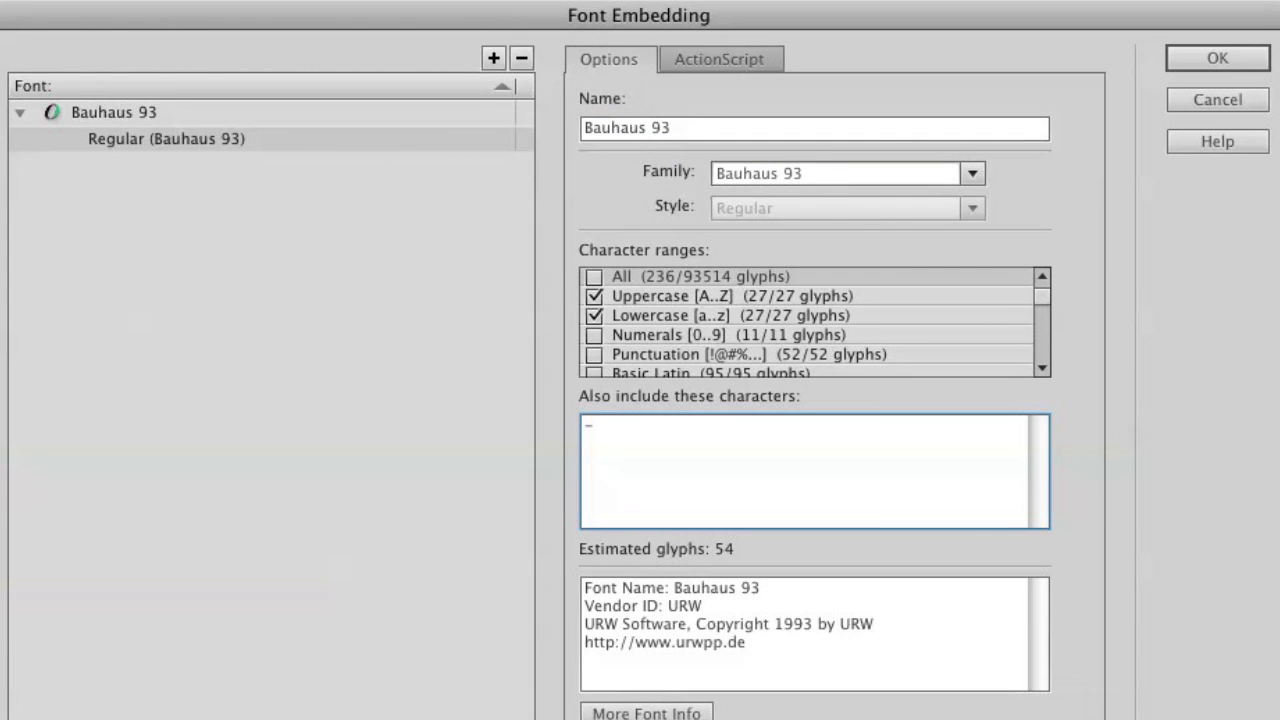
left_click(701, 59)
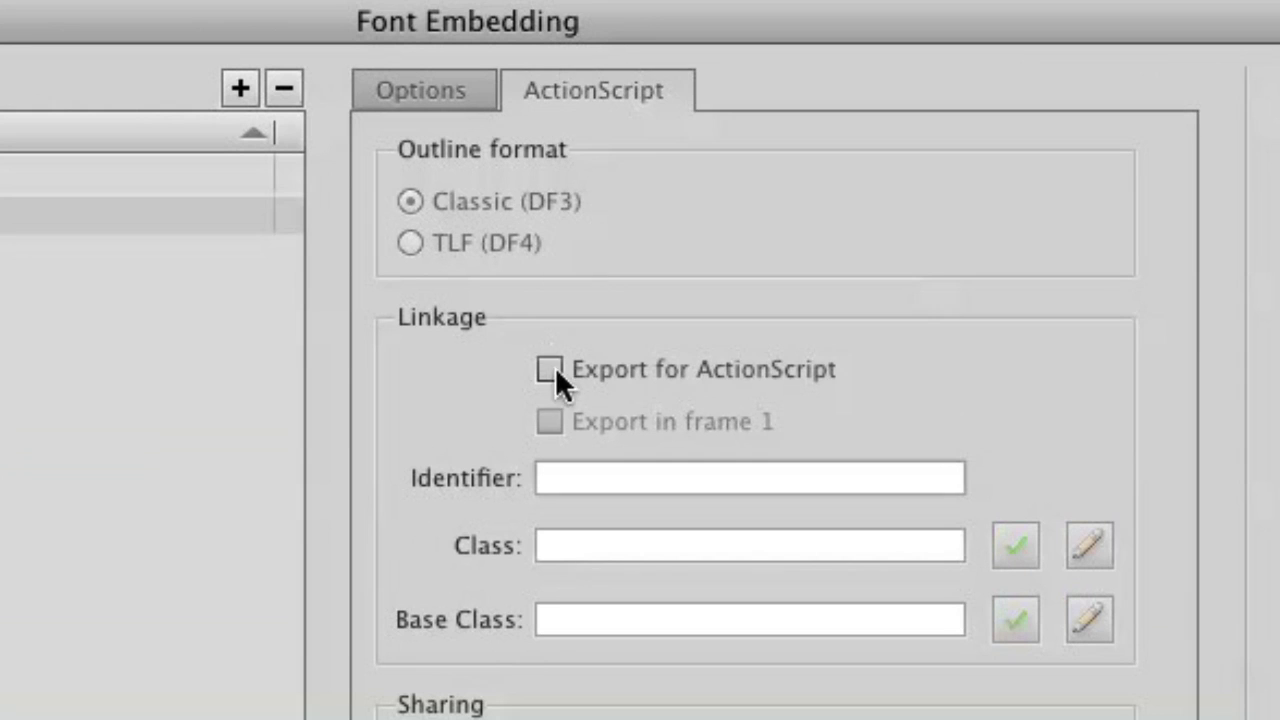
left_click(550, 366)
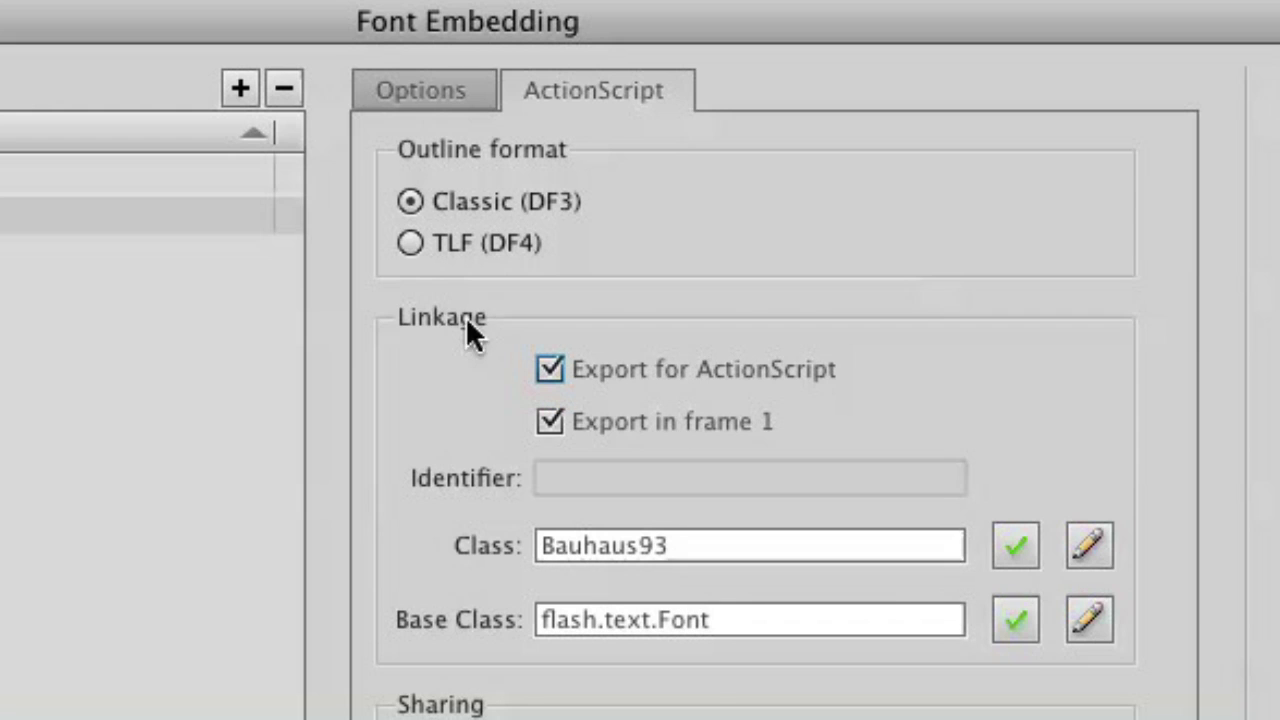
left_click(410, 243)
left_click(412, 202)
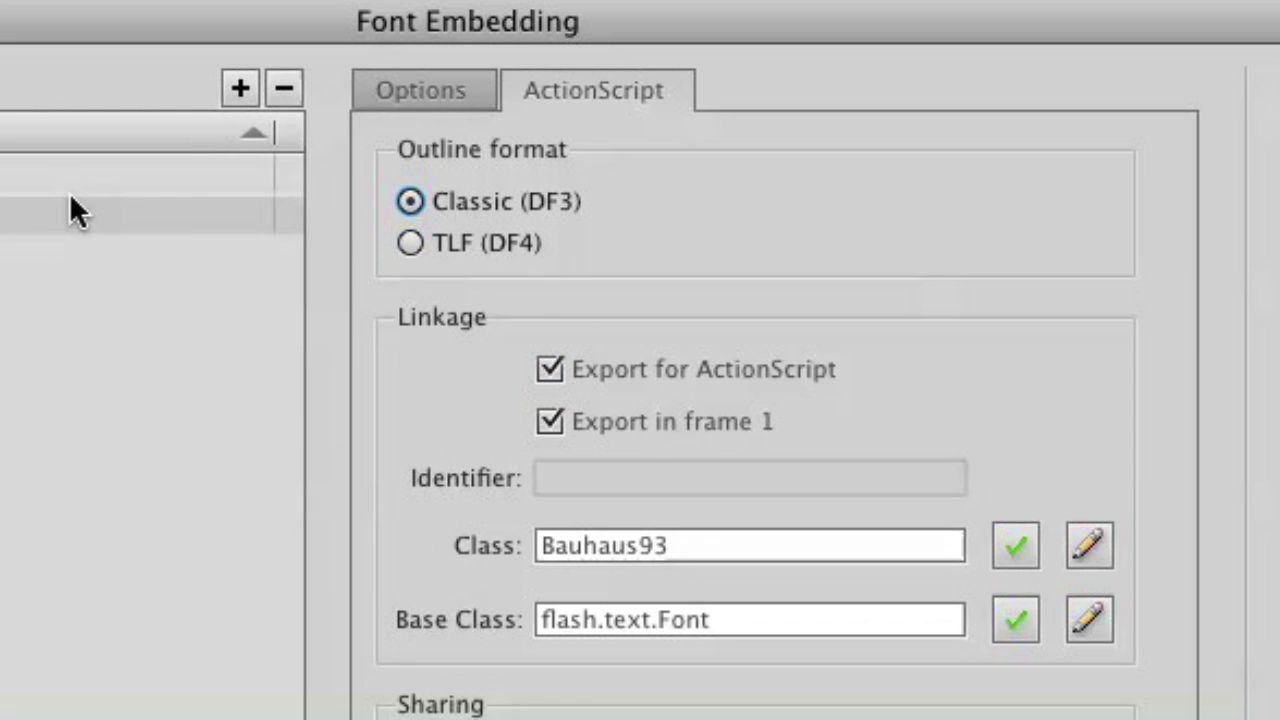
Dismiss the Bauhaus93 class warning, turn off Export for ActionScript and confirm
left_click(399, 88)
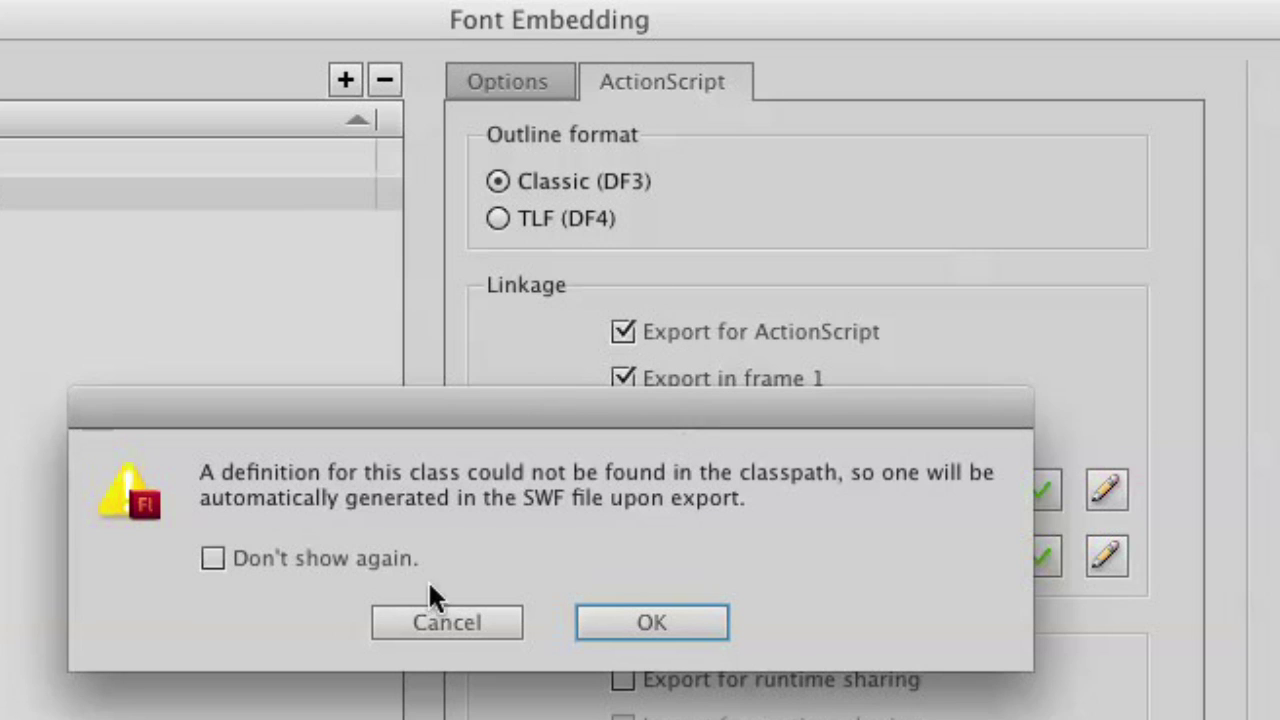
left_click(440, 622)
left_click(622, 332)
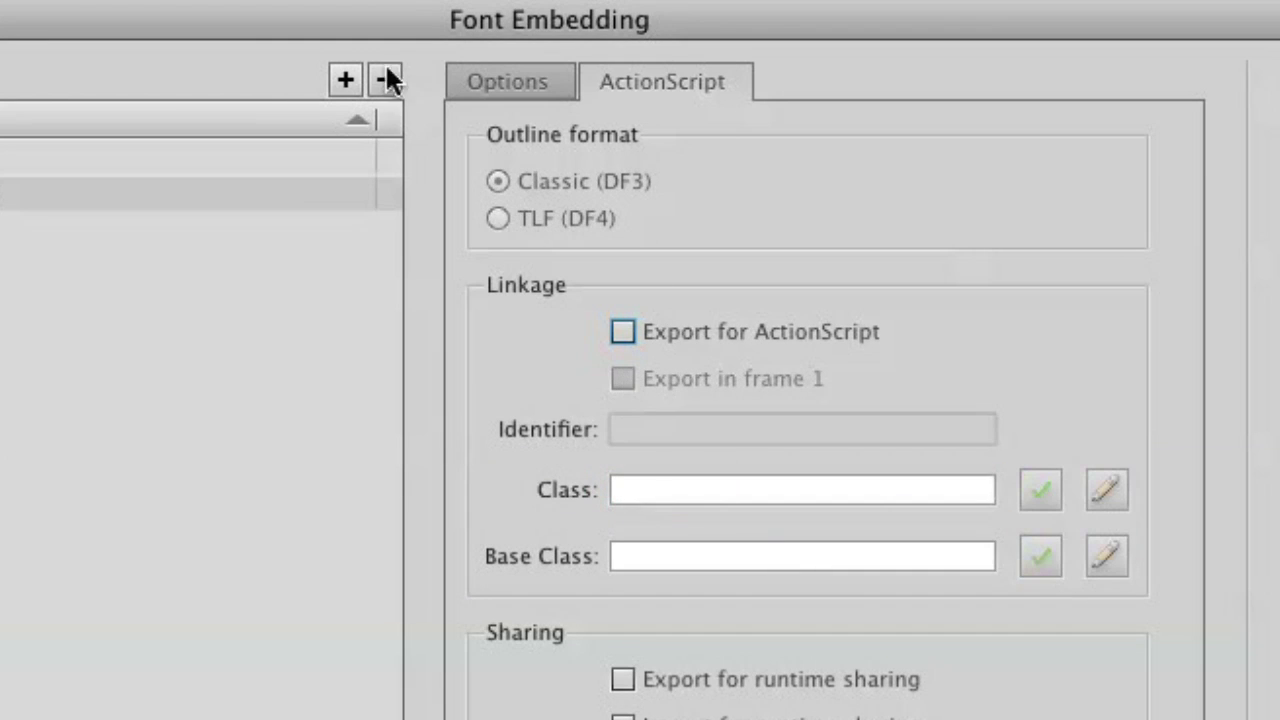
left_click(464, 94)
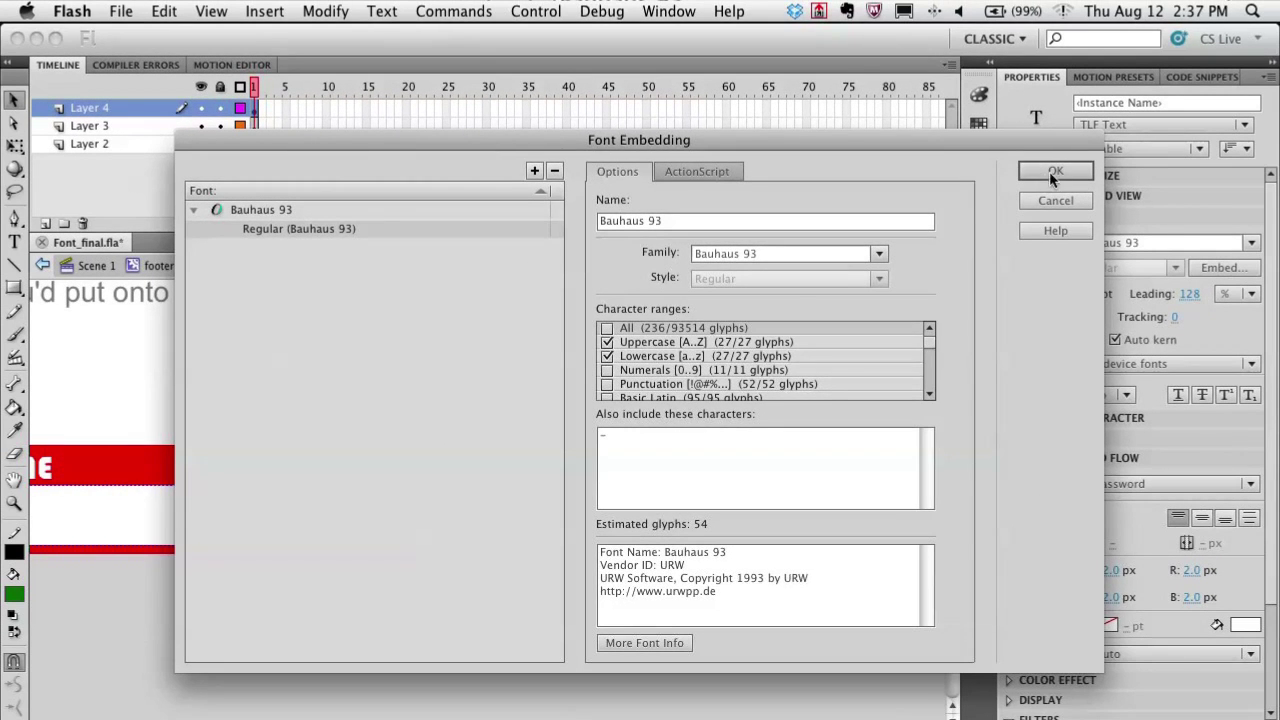
left_click(1055, 171)
Test the movie in Flash with Control > Test Movie > Test
left_click(554, 379)
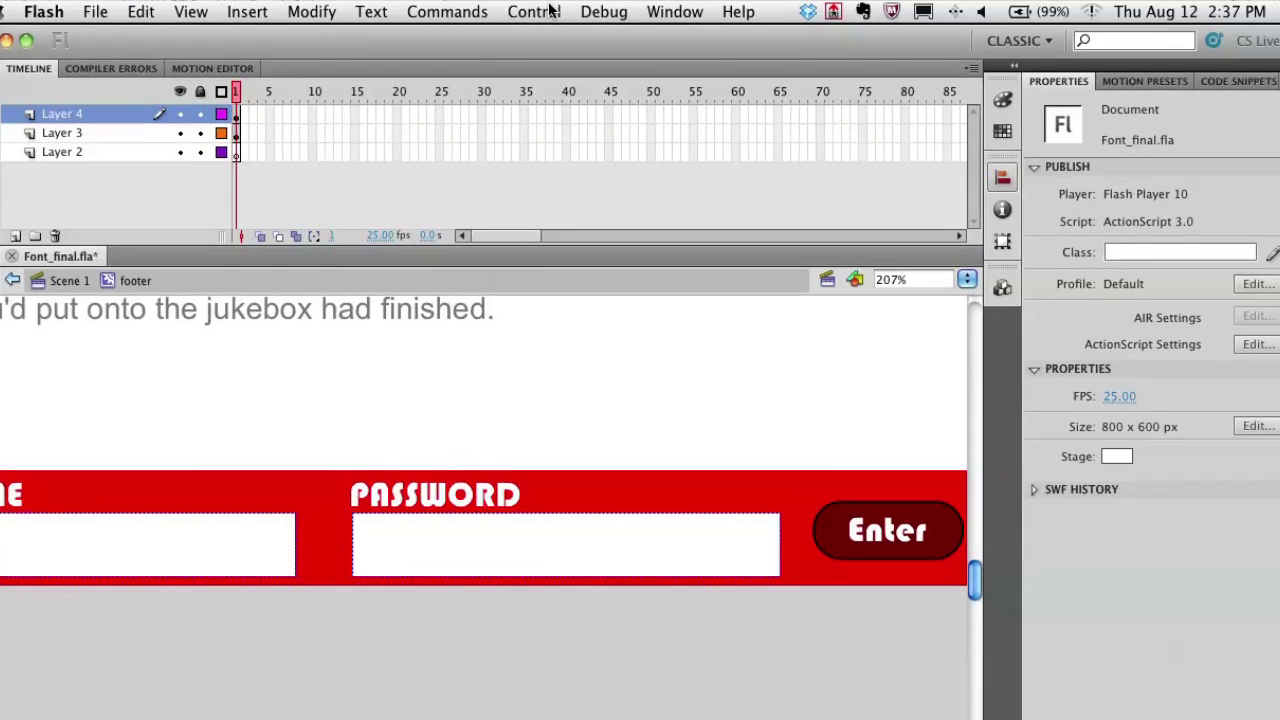
left_click(549, 10)
mouse_move(554, 160)
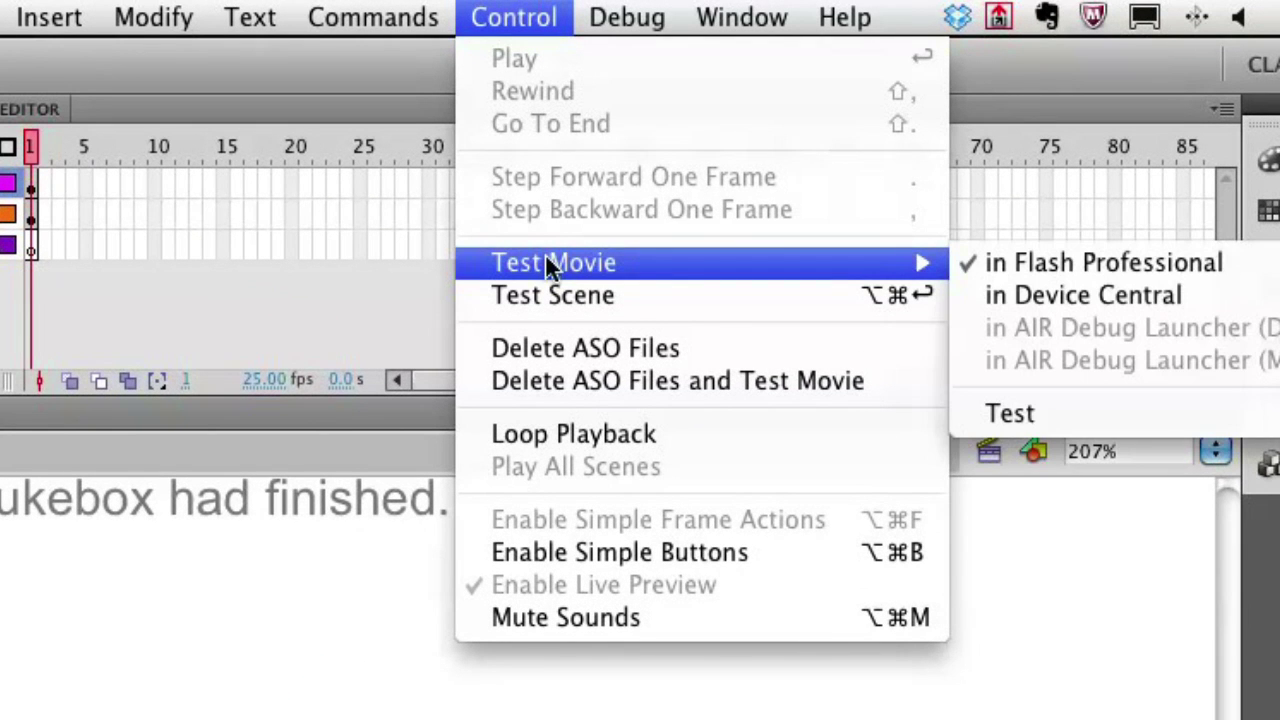
left_click(1032, 412)
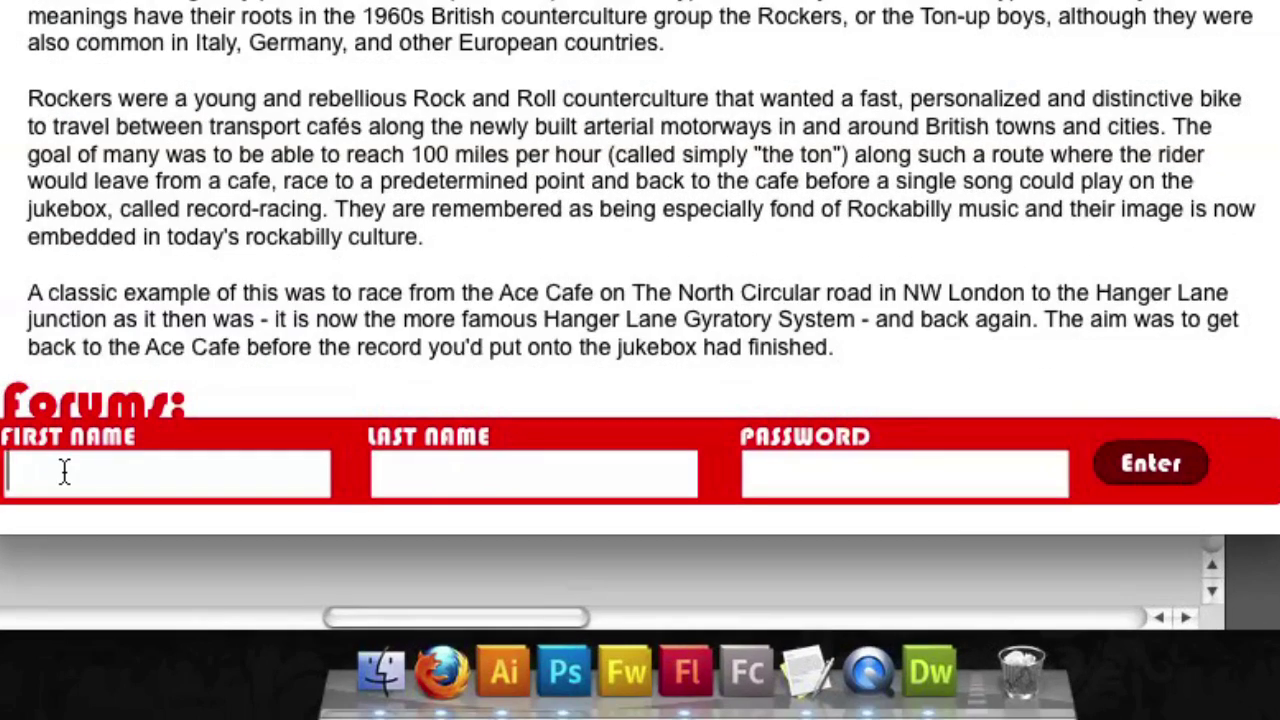
Enter a first name, last name and password in the forum form, submit, and close the preview
type("Paul")
left_click(410, 479)
type("Trani")
left_click(838, 470)
type("***********")
left_click(1155, 463)
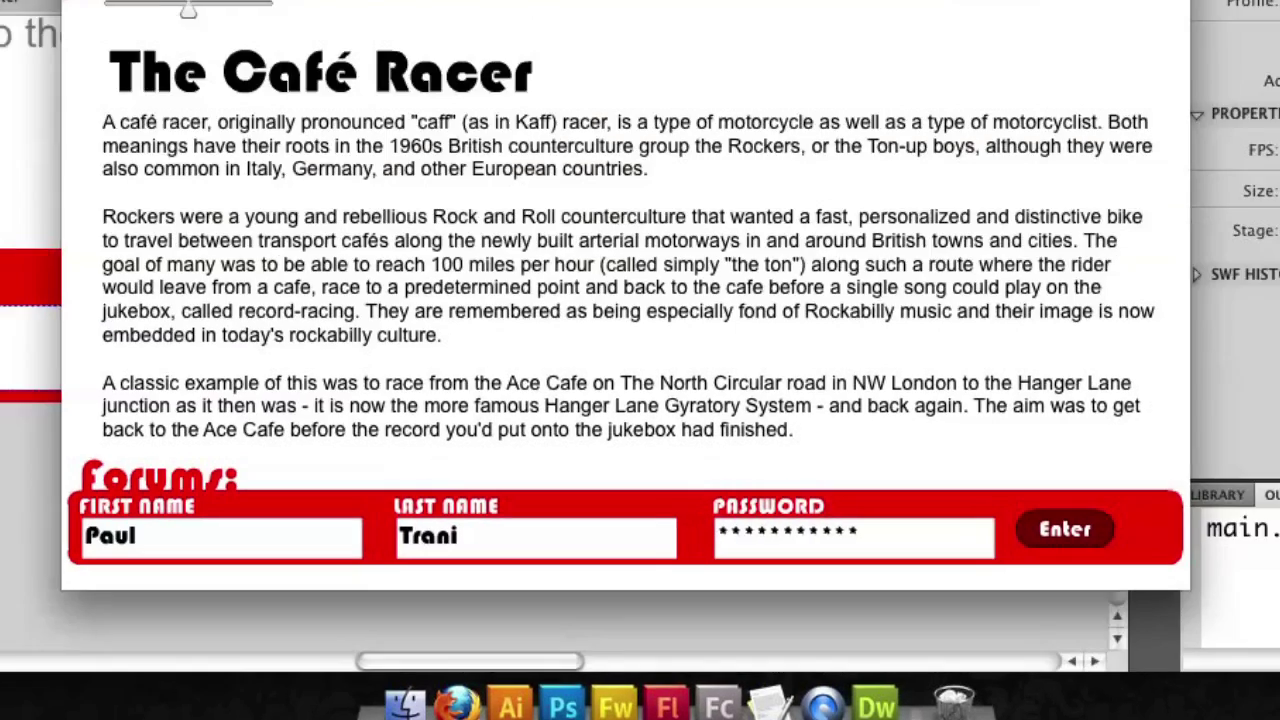
key("super+w")
left_click(120, 11)
Turn on Generate size report in the Flash publish settings and publish the movie
left_click(152, 341)
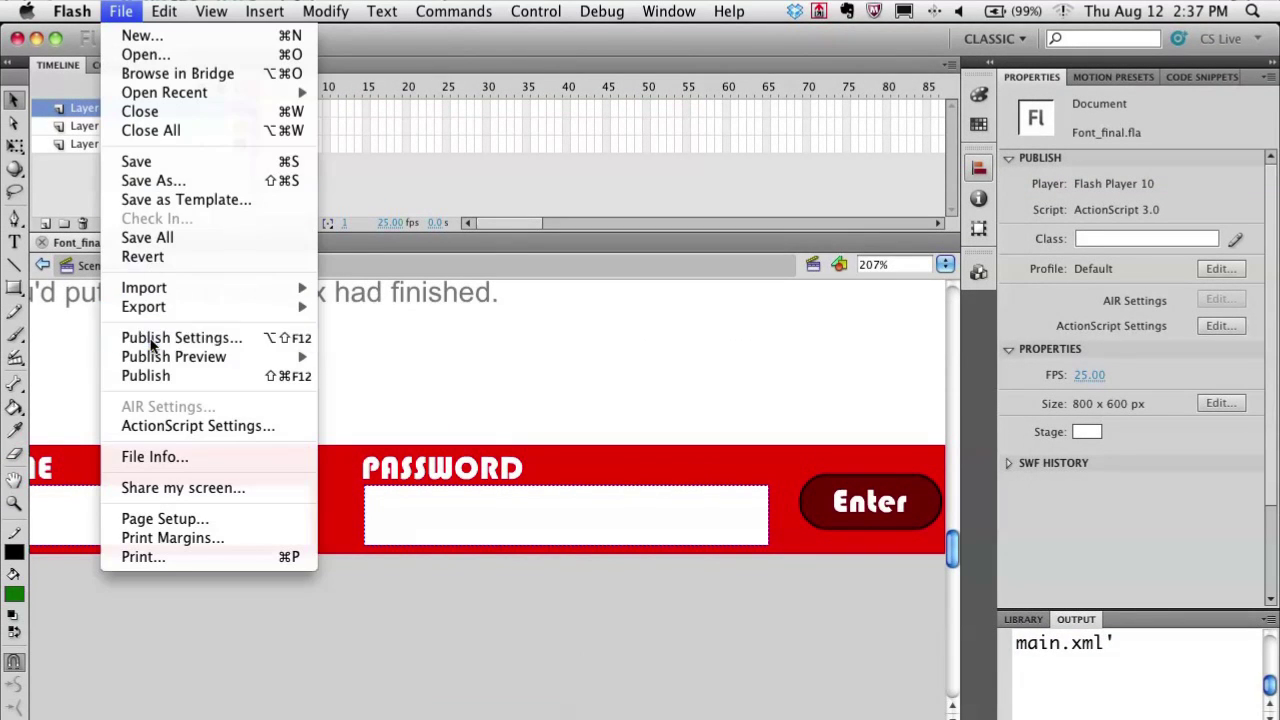
left_click(643, 102)
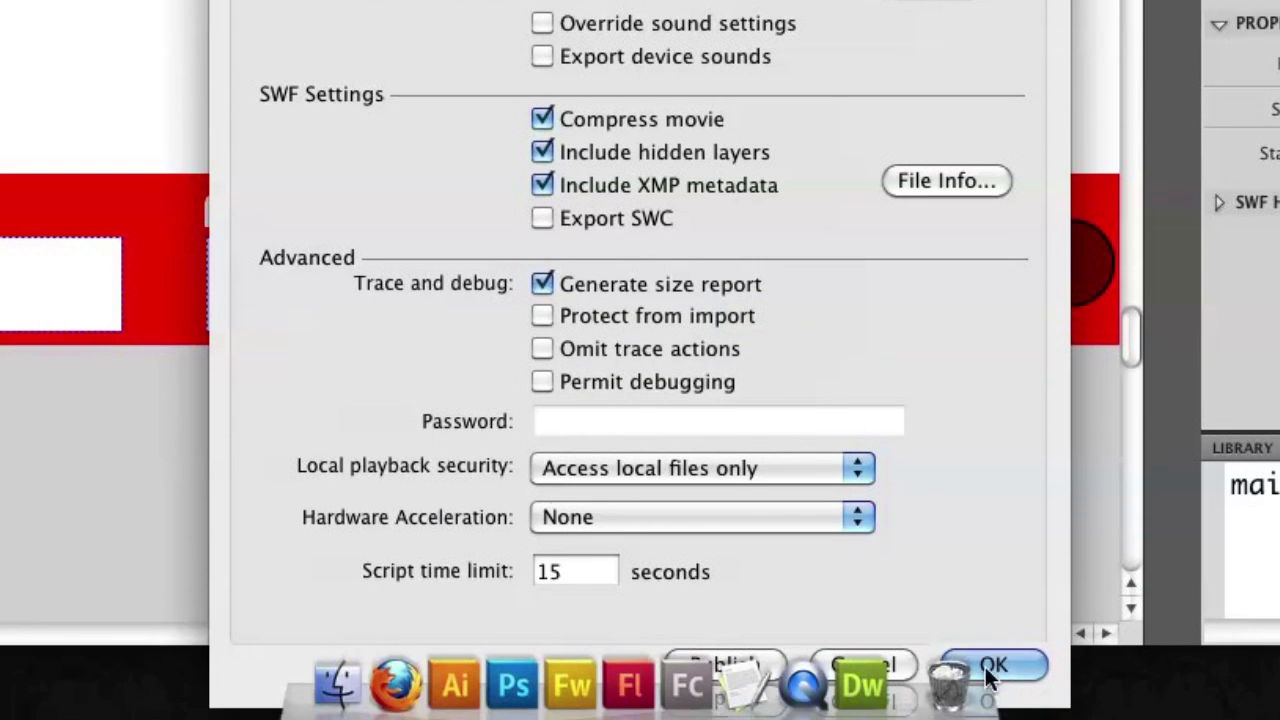
left_click(736, 666)
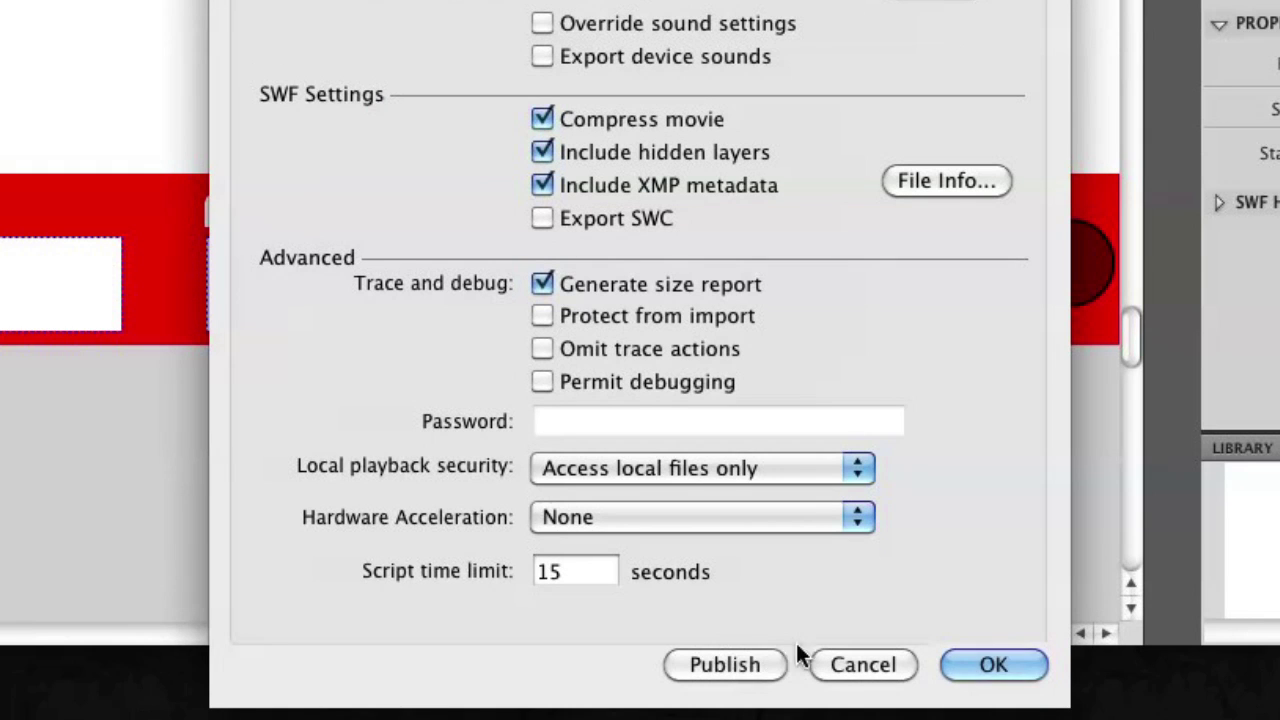
left_click(996, 662)
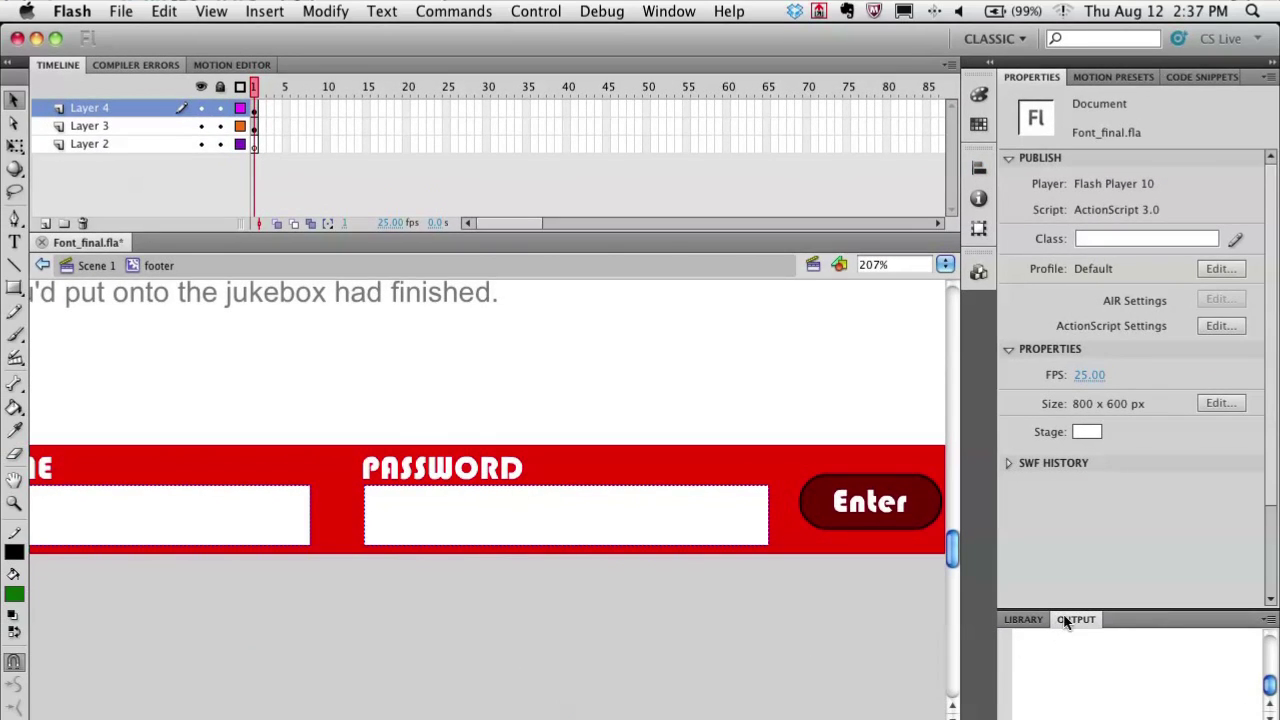
left_click_drag(1066, 622, 314, 441)
Test the movie again and enlarge the floating Output panel to read the size report
key("super+Return")
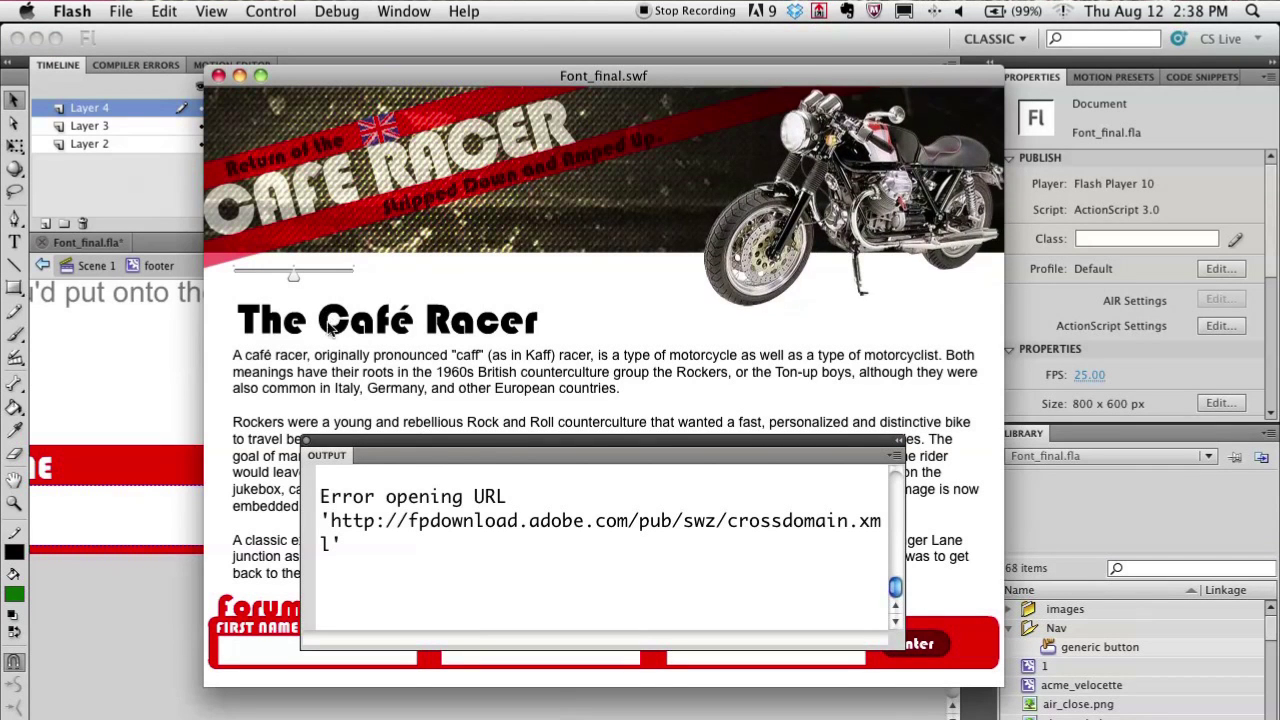
scroll(334, 517, "up", 3)
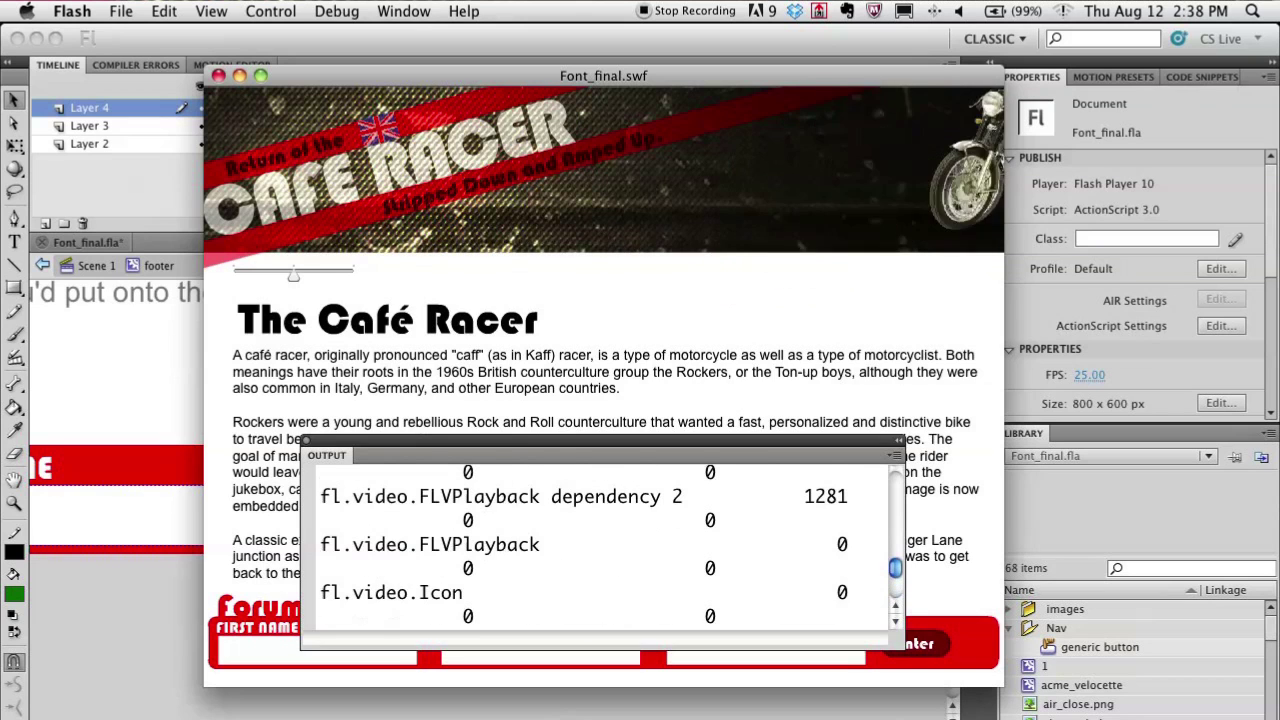
left_click_drag(548, 456, 408, 152)
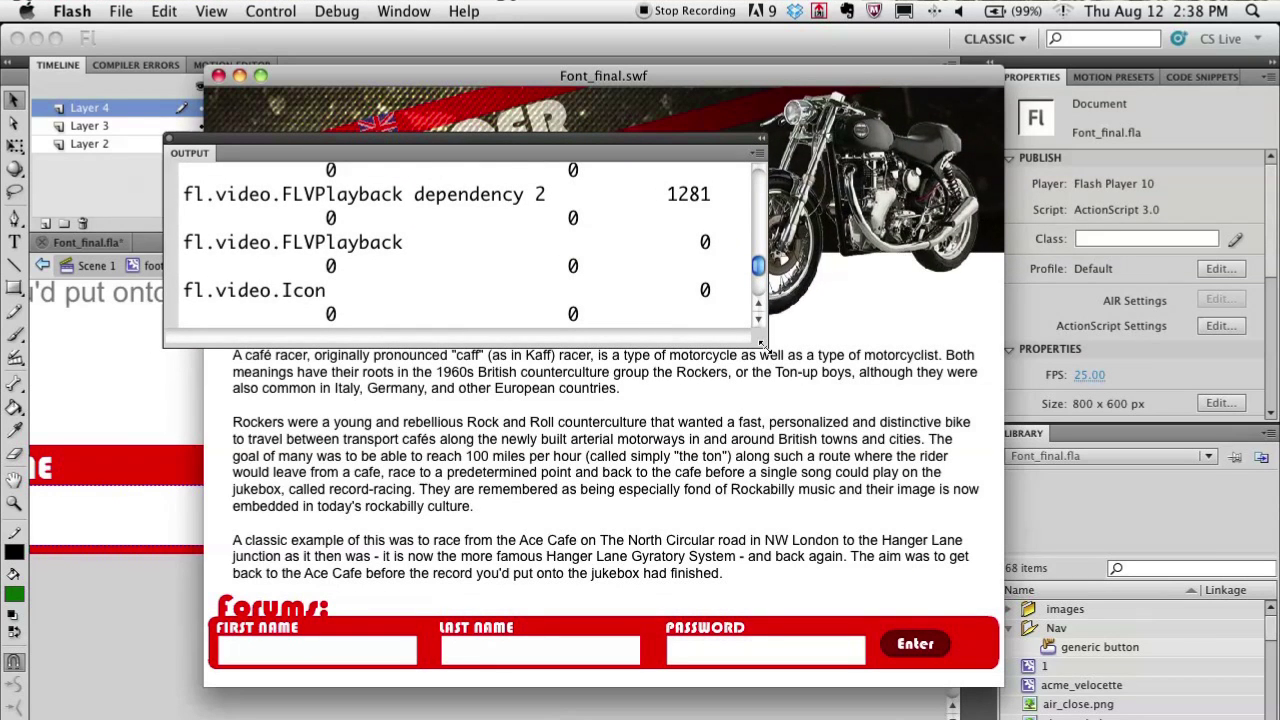
left_click_drag(760, 343, 1094, 576)
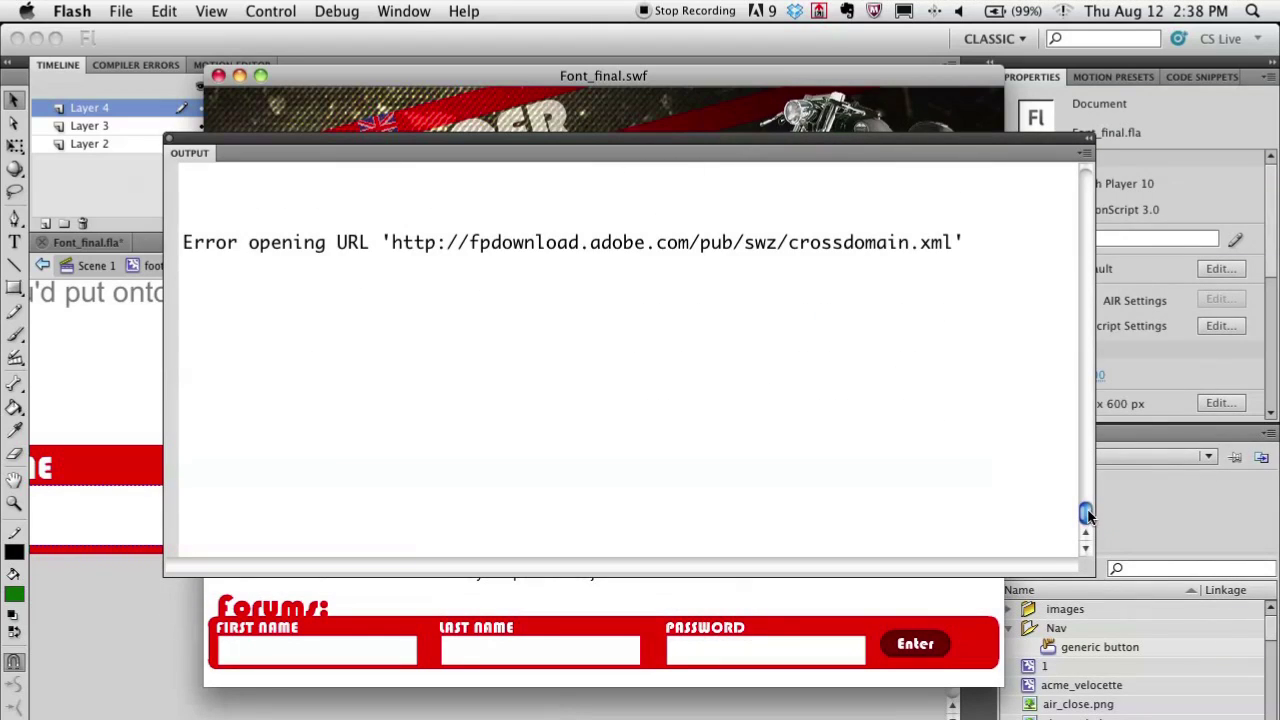
left_click_drag(1087, 513, 1086, 465)
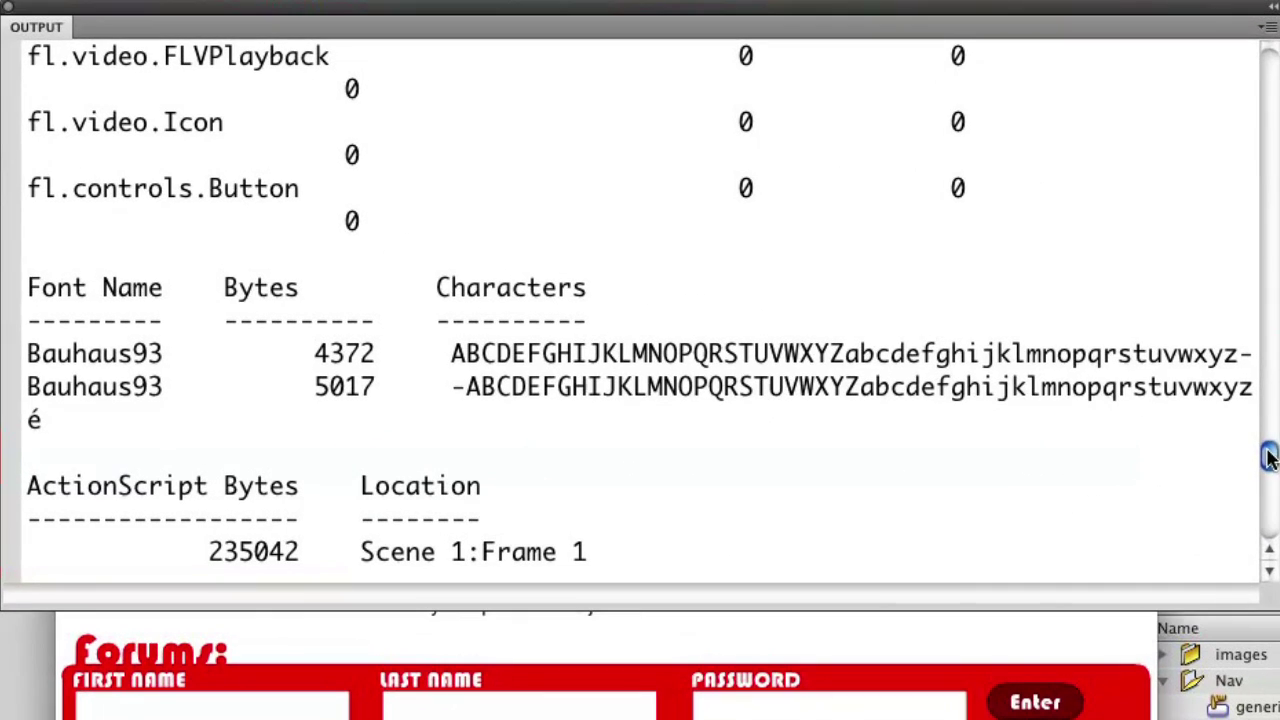
left_click_drag(1268, 458, 1266, 460)
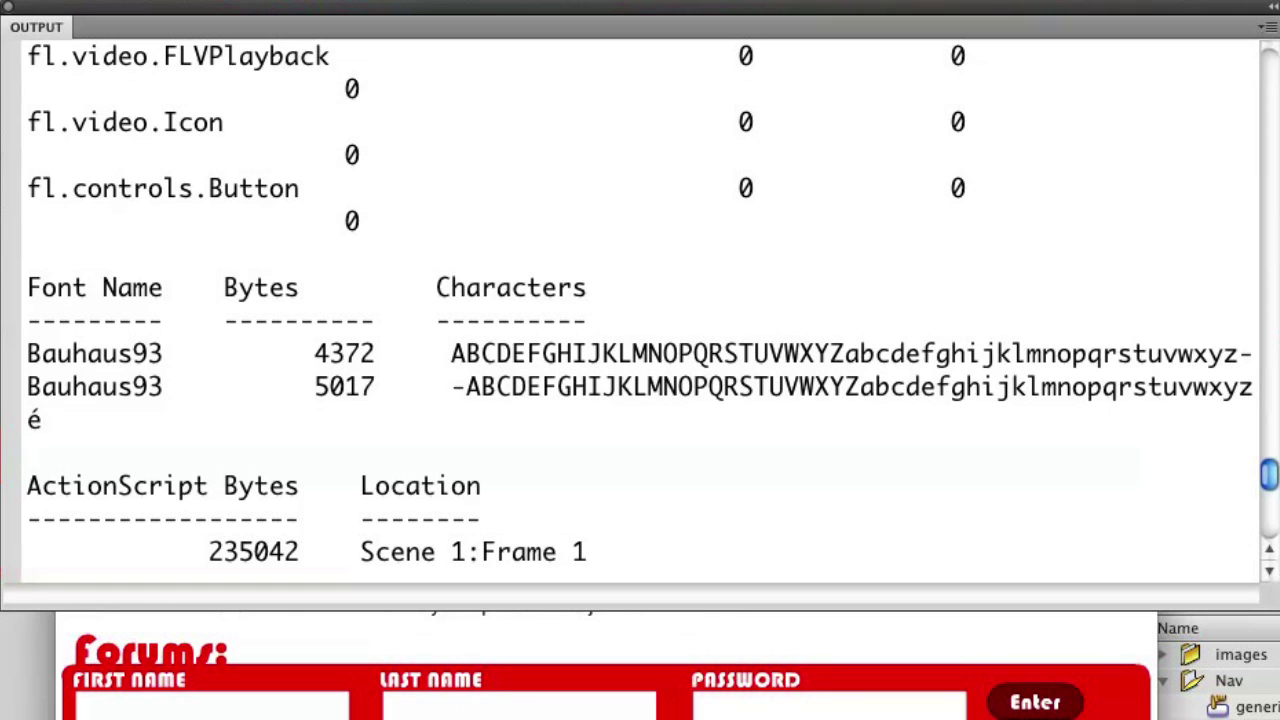
Inspect the two Bauhaus93 font rows (4372 and 5017 bytes), then close the movie preview
left_click_drag(27, 353, 42, 420)
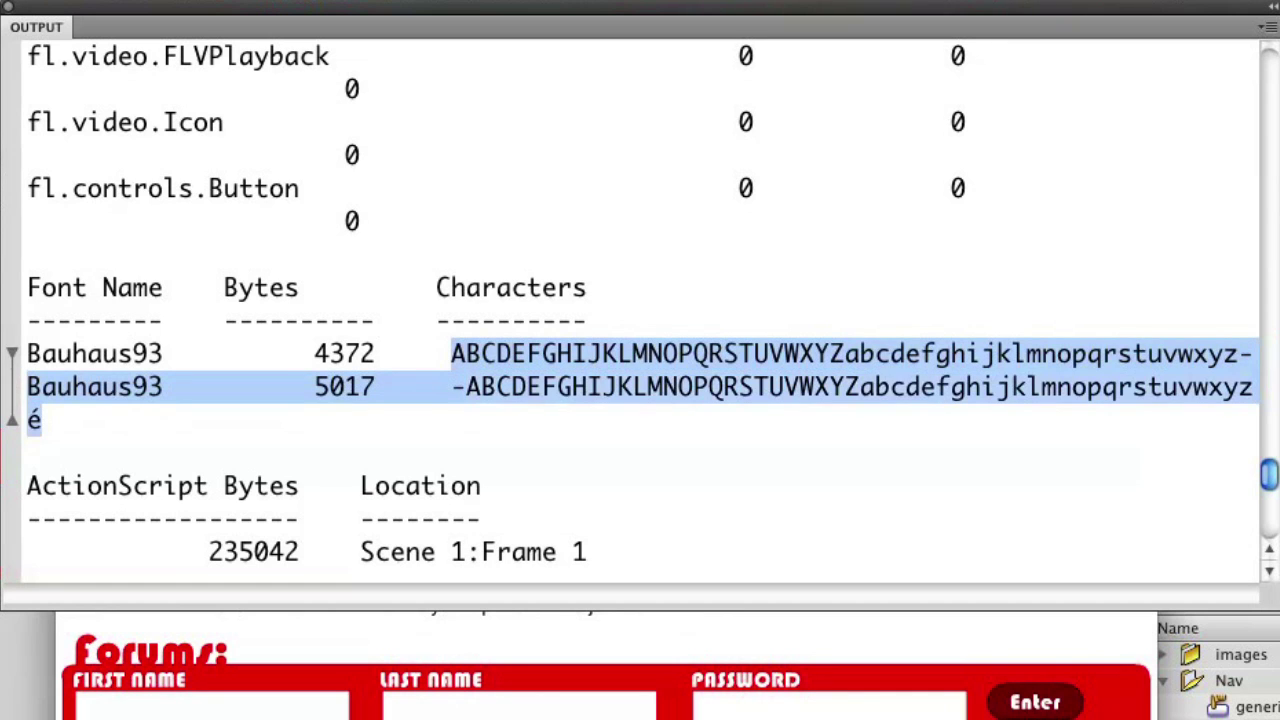
left_click(42, 420)
left_click_drag(27, 353, 42, 420)
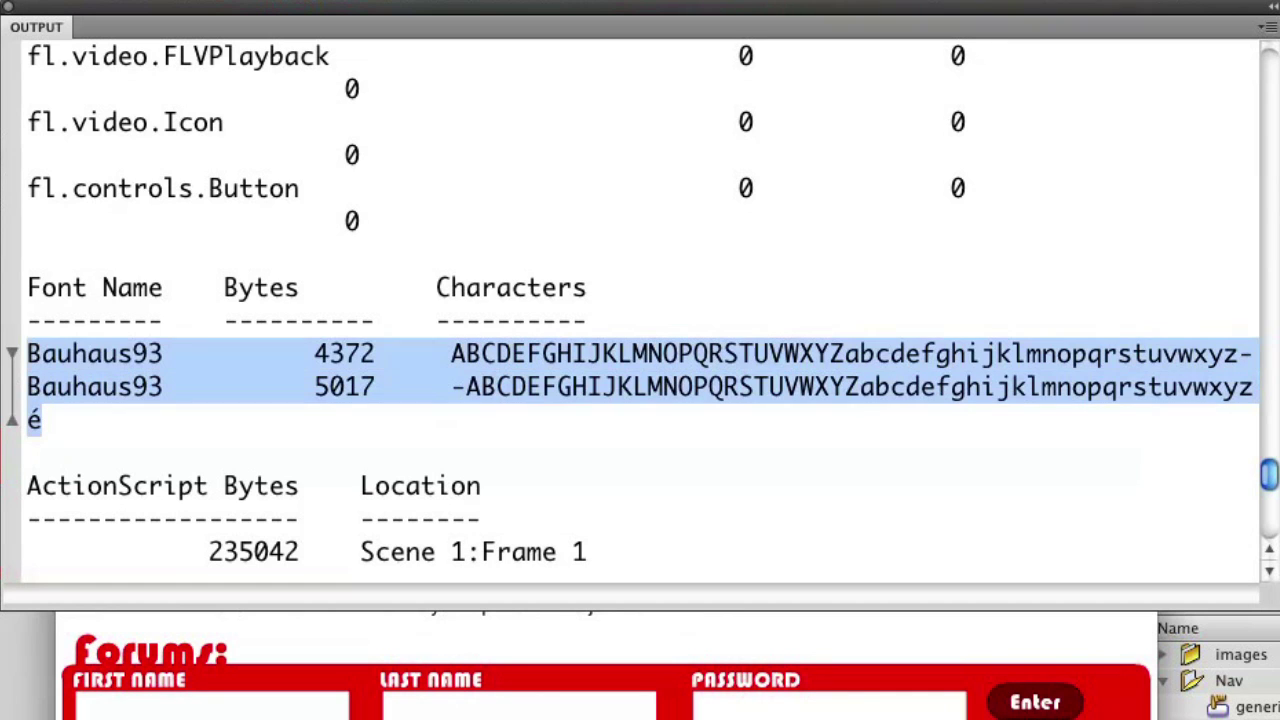
left_click(80, 411)
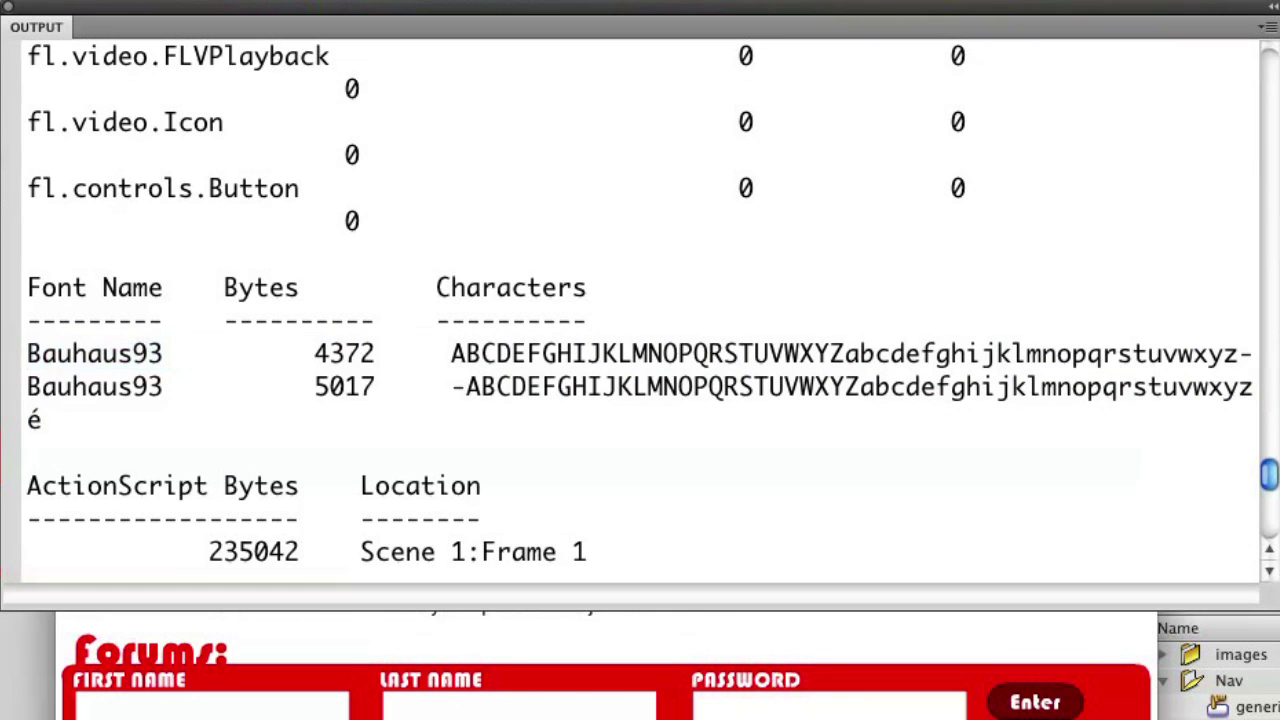
double_click(64, 387)
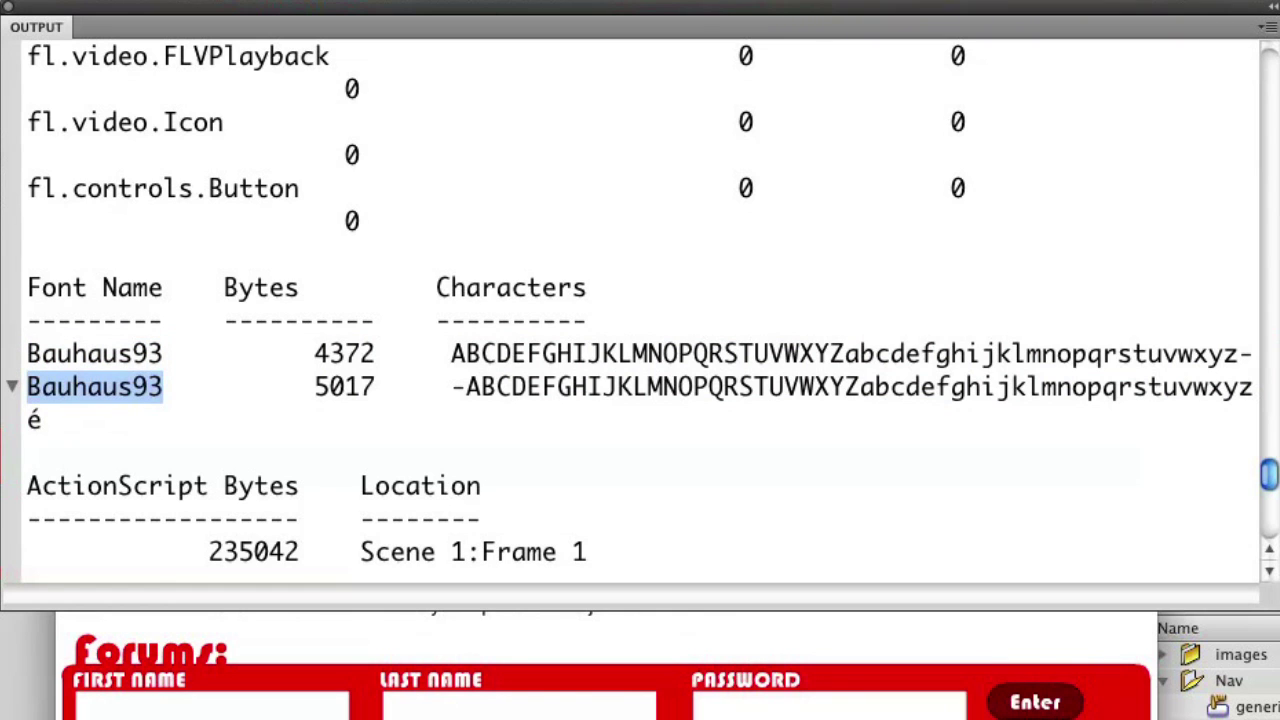
left_click_drag(451, 353, 42, 420)
left_click(42, 420)
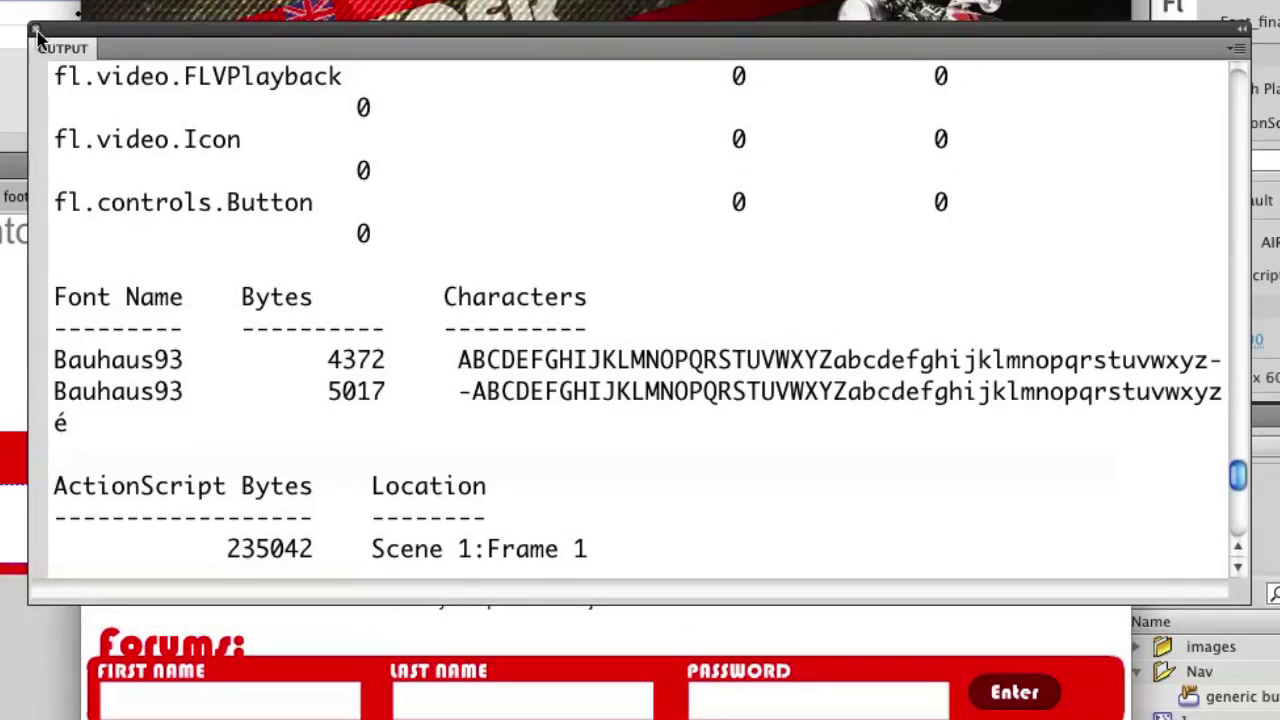
left_click(218, 78)
left_click(218, 77)
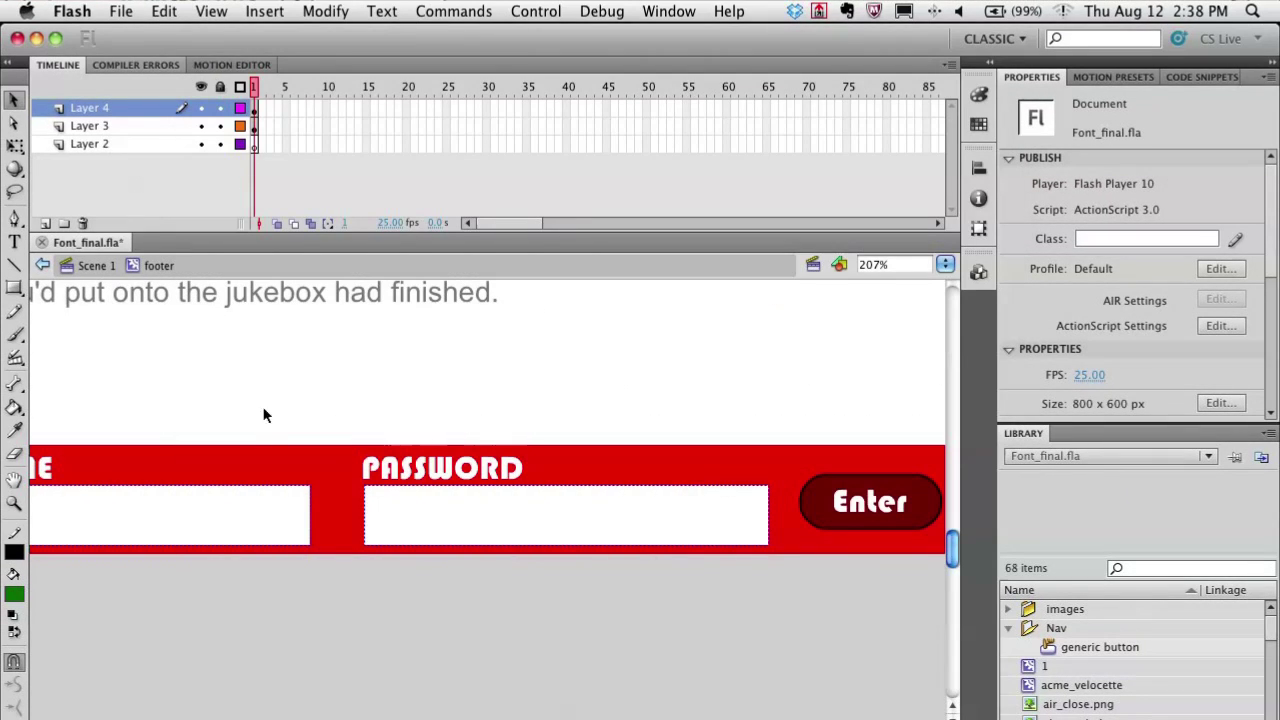
Select the password field and bring up Font Embedding with Bauhaus 93 Regular selected
left_click(400, 516)
left_click(1215, 270)
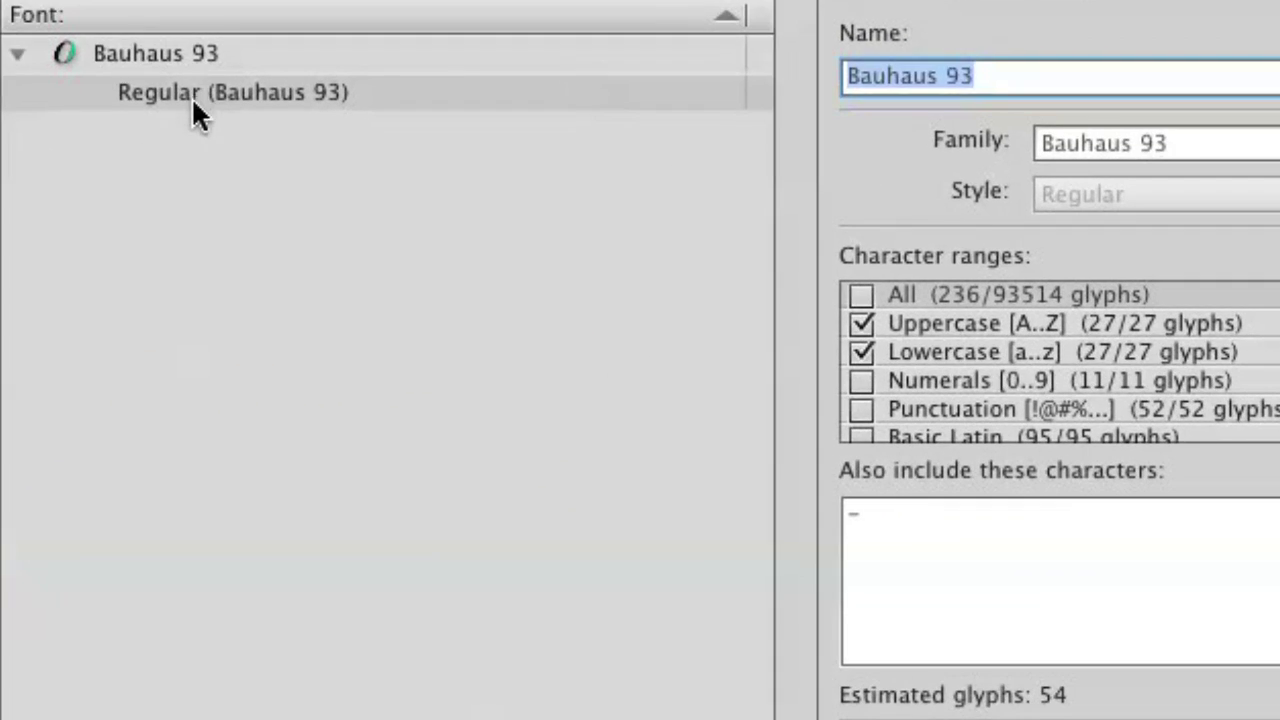
left_click(265, 135)
left_click(141, 50)
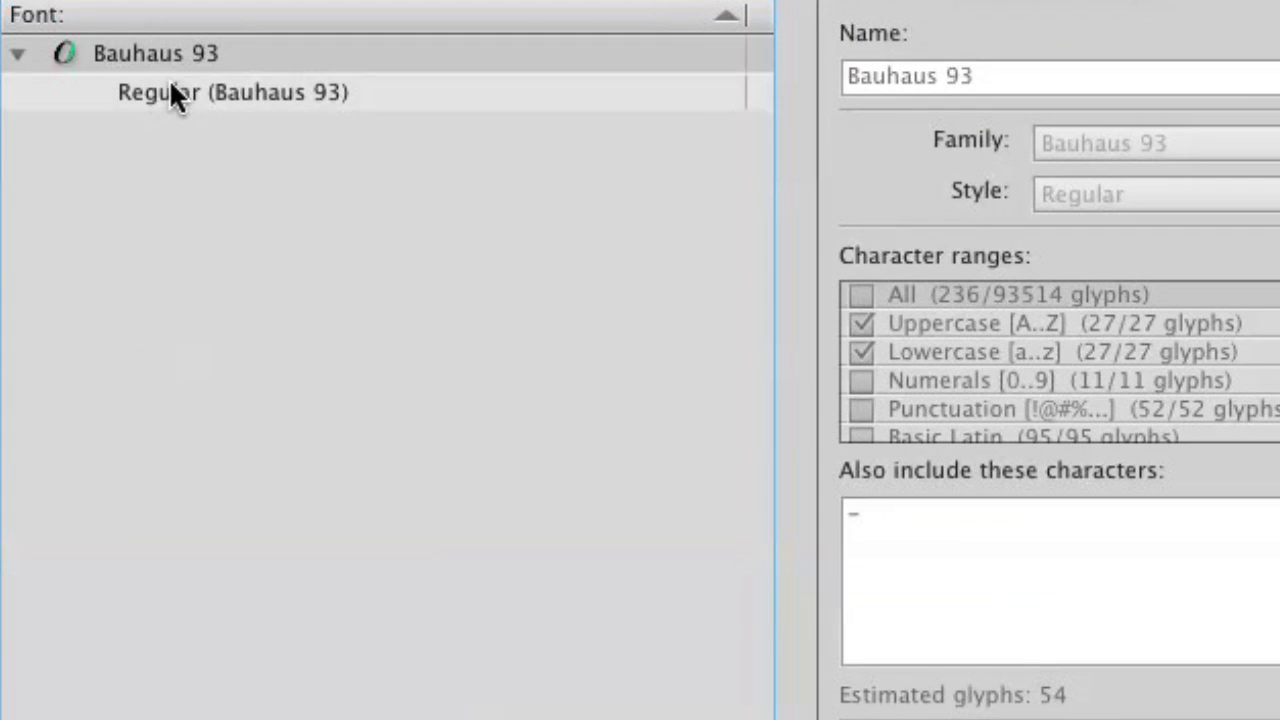
left_click(170, 82)
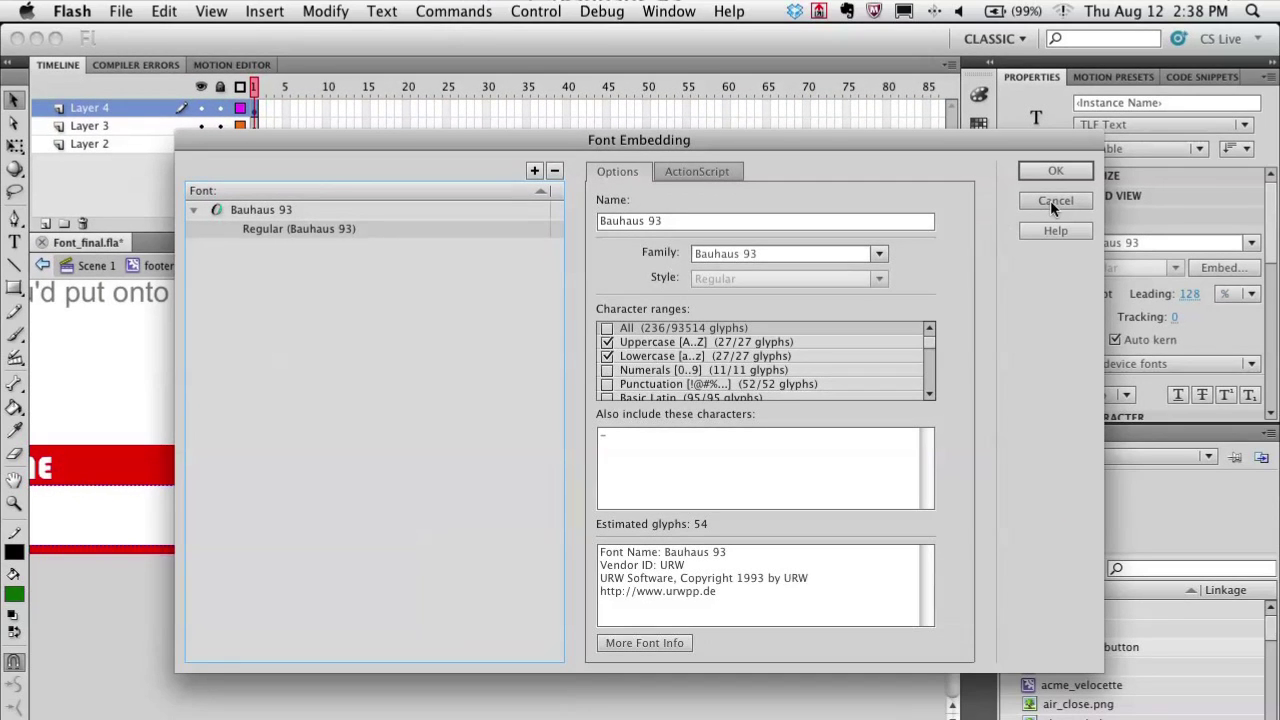